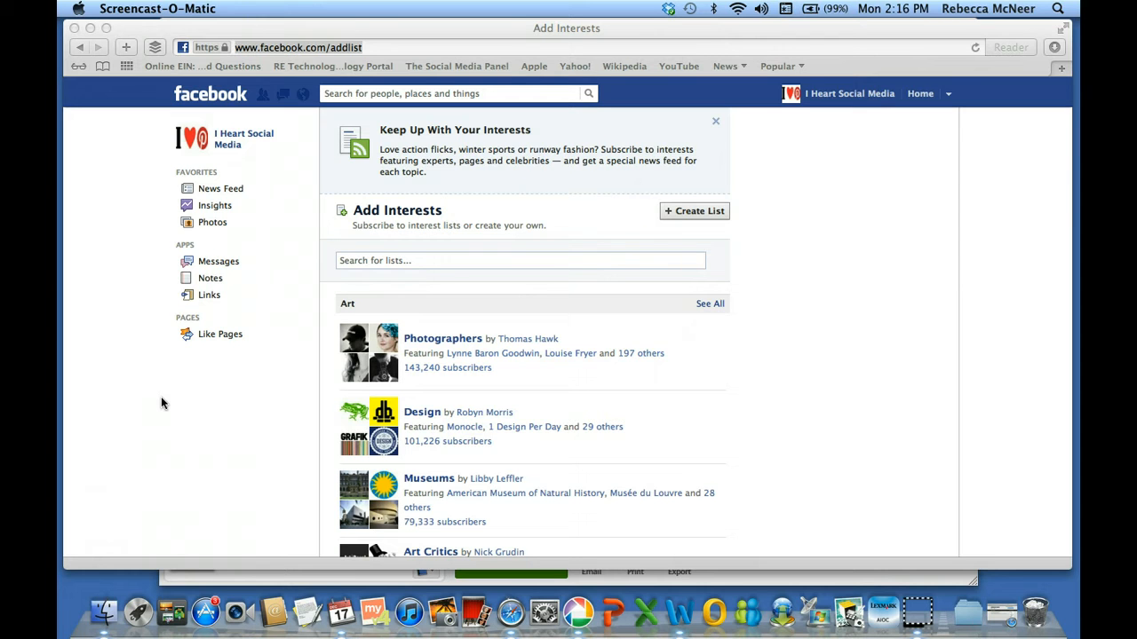
# Bring the Facebook browser window forward and briefly check the account switcher menu
pyautogui.click(373, 49)
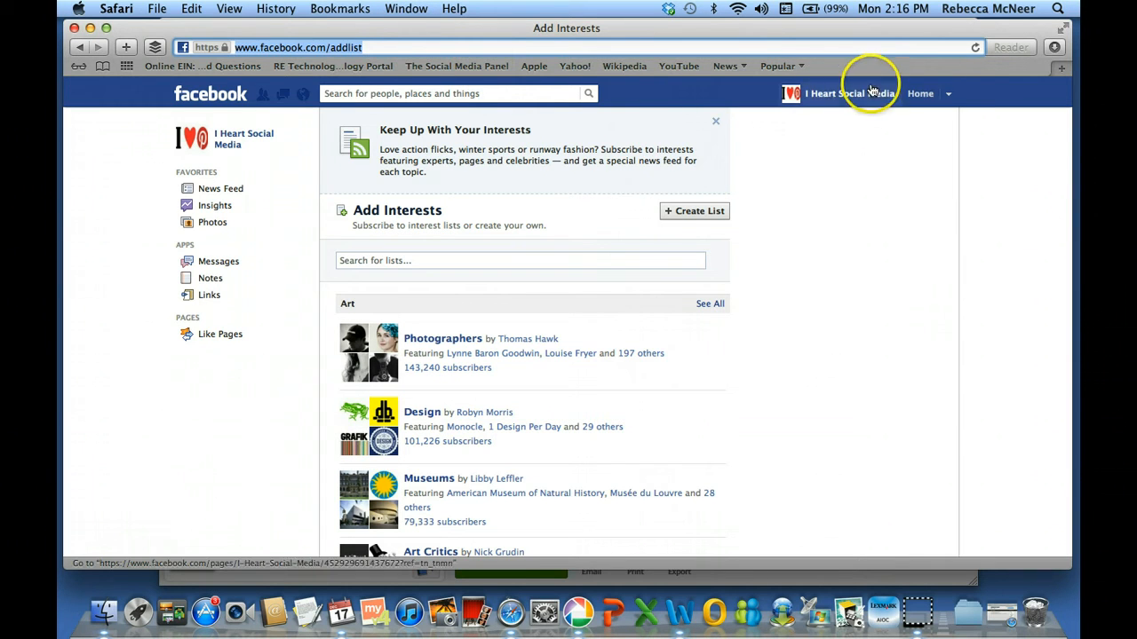
pyautogui.click(949, 94)
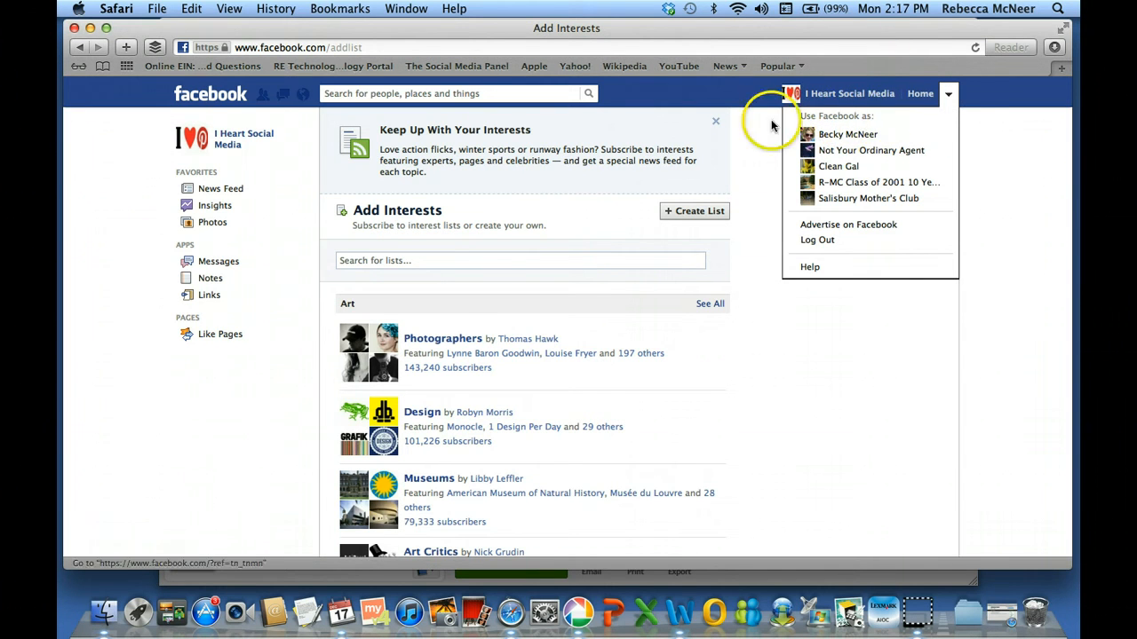
pyautogui.click(951, 96)
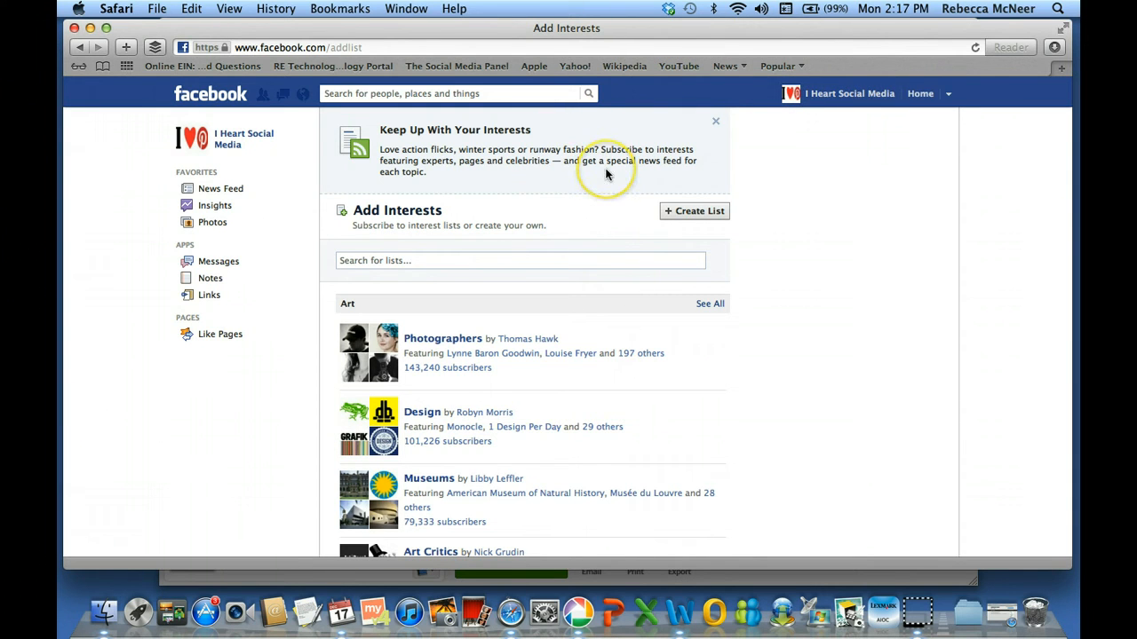
# Start a new interest list and search it for 'social media'
pyautogui.click(688, 213)
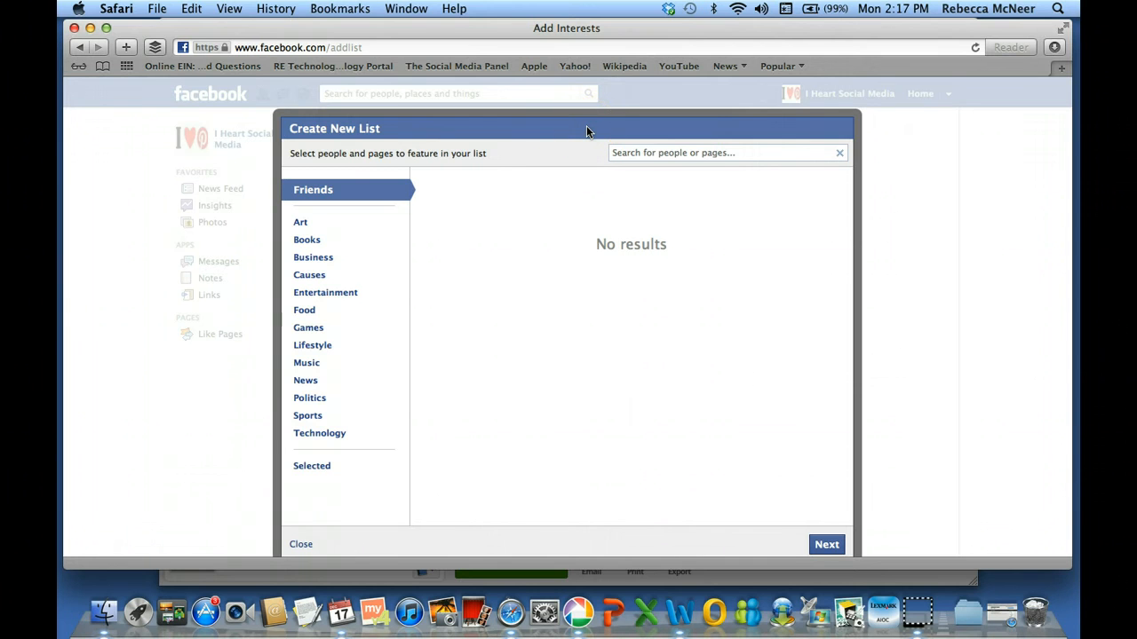
pyautogui.click(622, 153)
pyautogui.write('so')
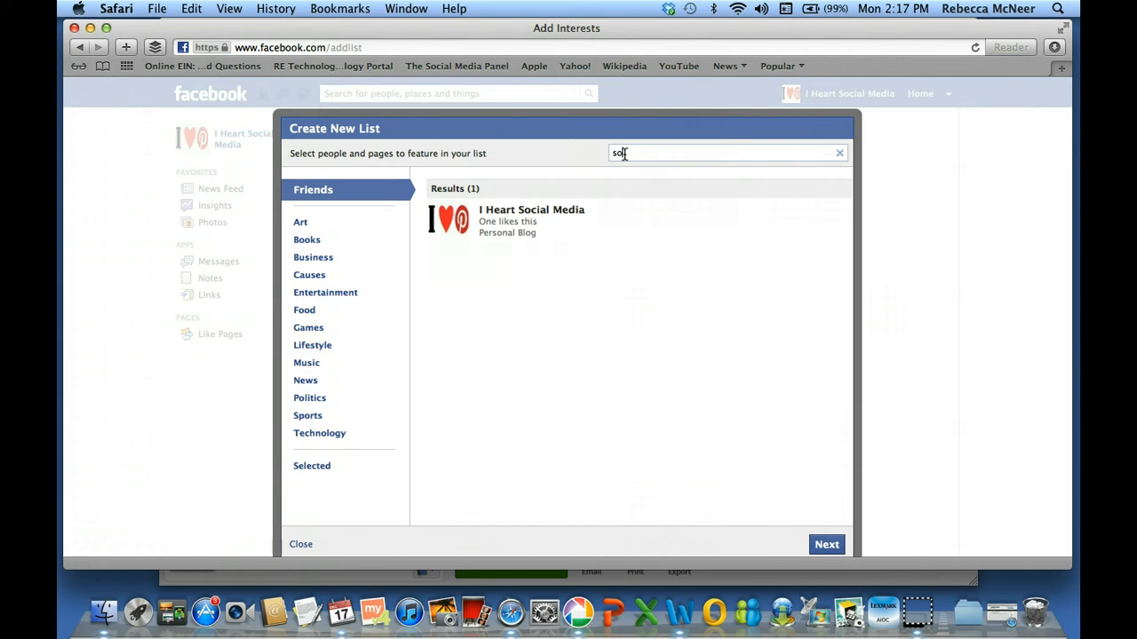
pyautogui.write('cial s')
pyautogui.press('BackSpace')
pyautogui.write('m')
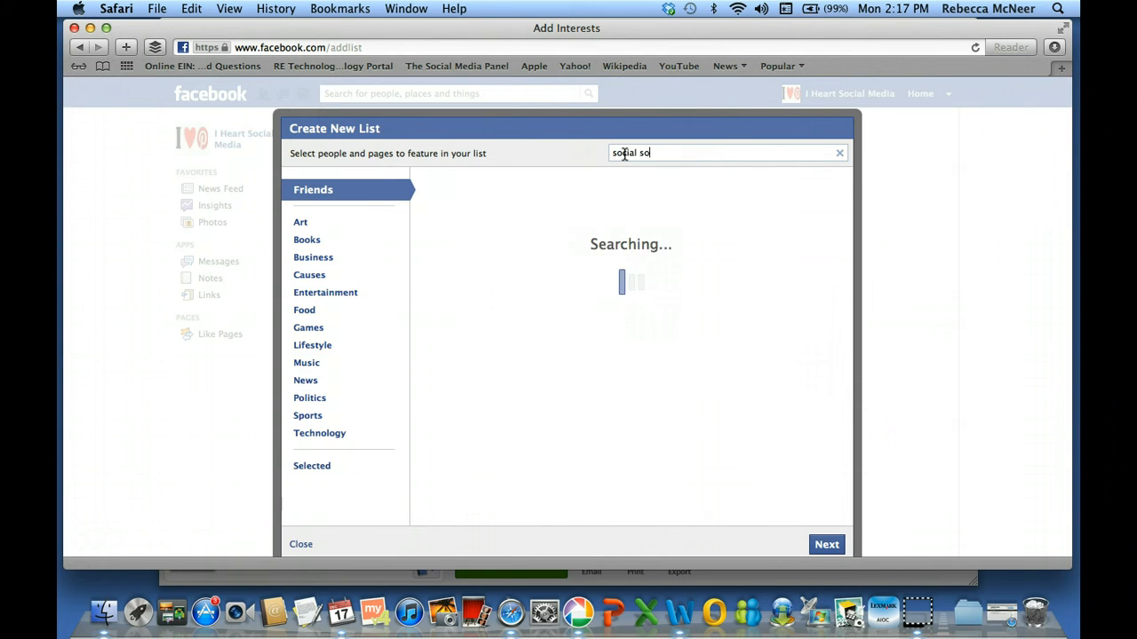
pyautogui.write('edia')
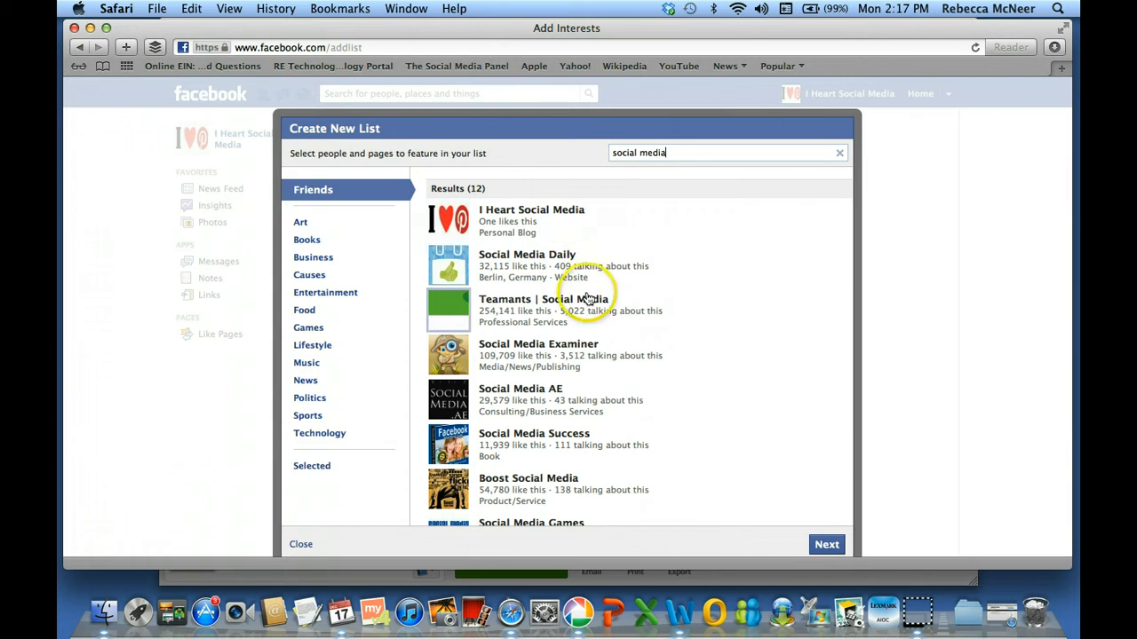
# Select I Heart Social Media, Social Media Daily, AE, Success, Boost Social Media and Games, then continue
pyautogui.click(520, 220)
pyautogui.click(520, 268)
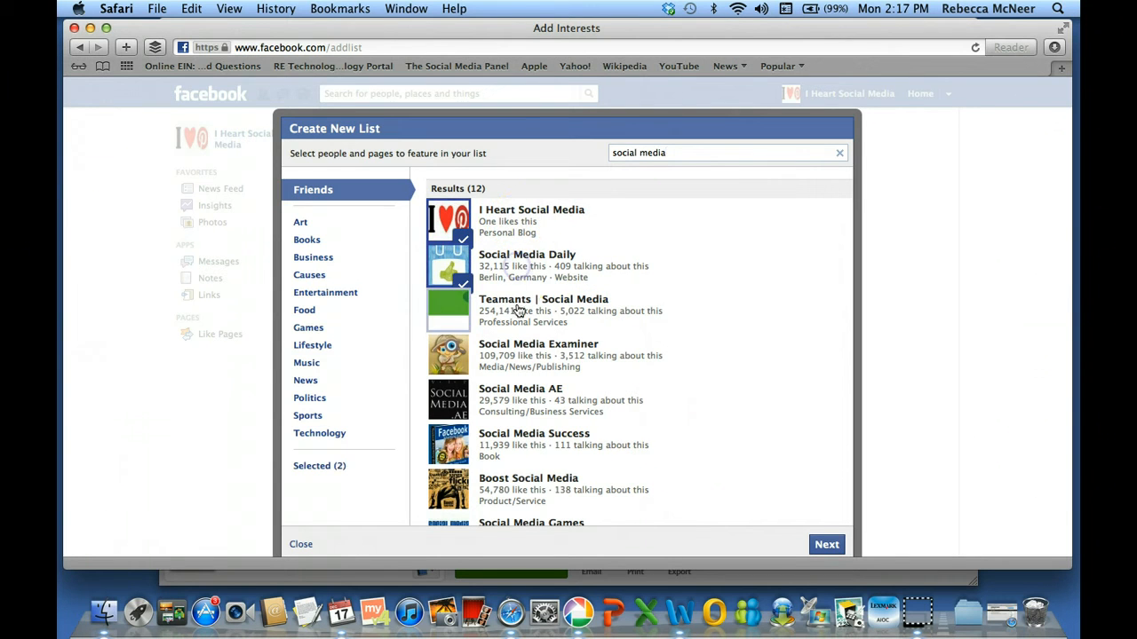
pyautogui.click(519, 392)
pyautogui.click(519, 444)
pyautogui.click(521, 484)
pyautogui.click(528, 523)
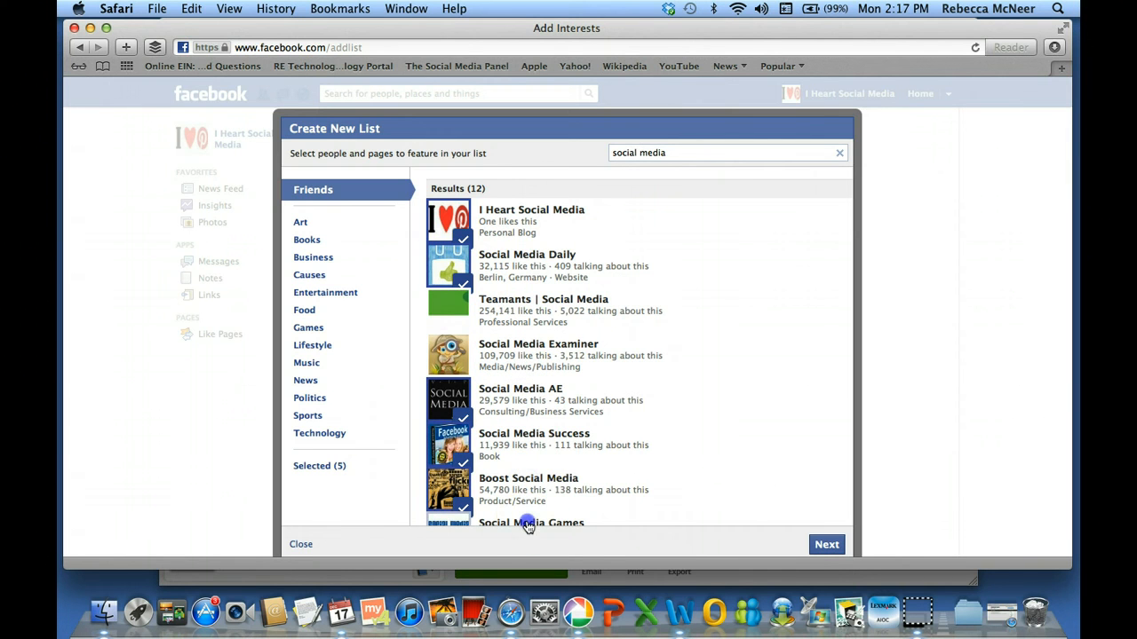
pyautogui.click(824, 544)
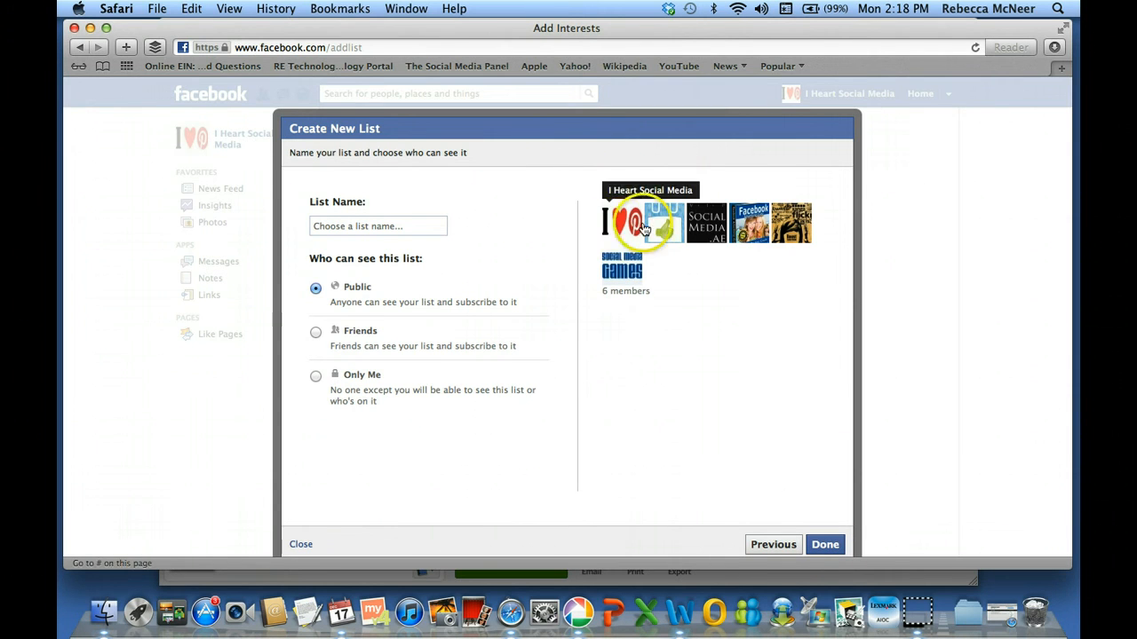
# Name the list 'Social Media Pages', keep it Public, finish it and close the creator
pyautogui.click(348, 224)
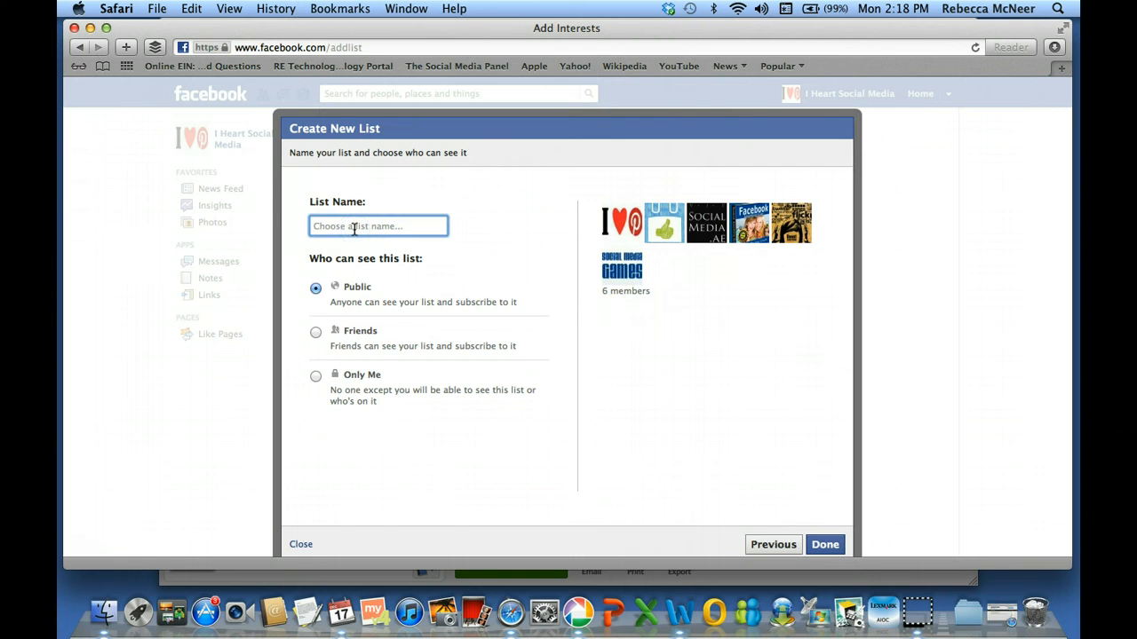
pyautogui.click(379, 311)
pyautogui.click(823, 547)
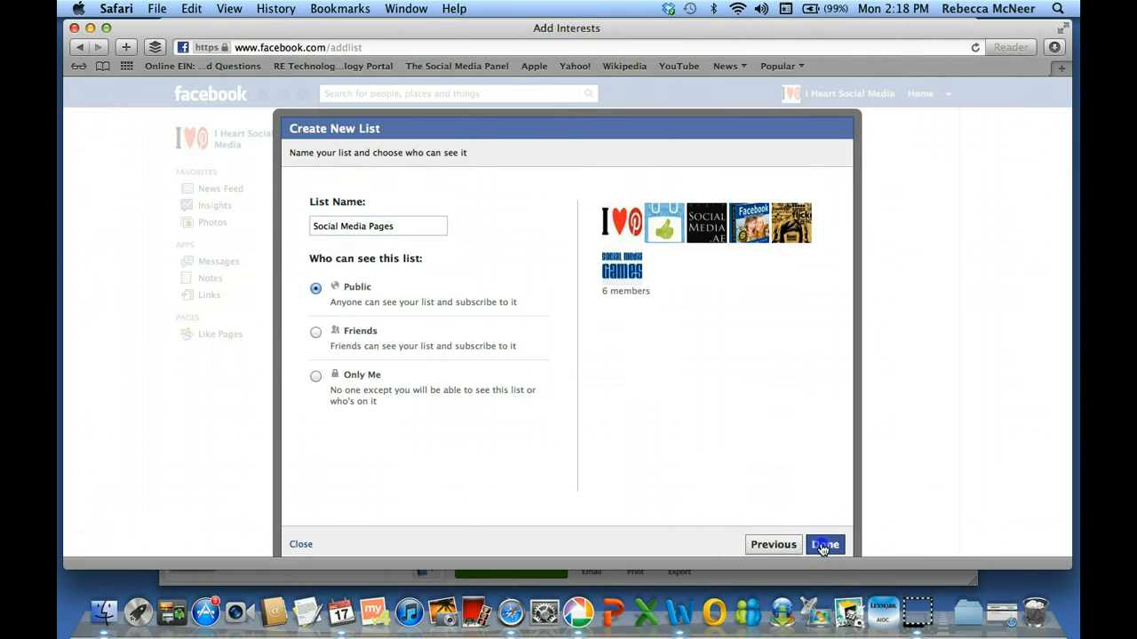
pyautogui.click(822, 545)
pyautogui.click(823, 495)
pyautogui.click(828, 487)
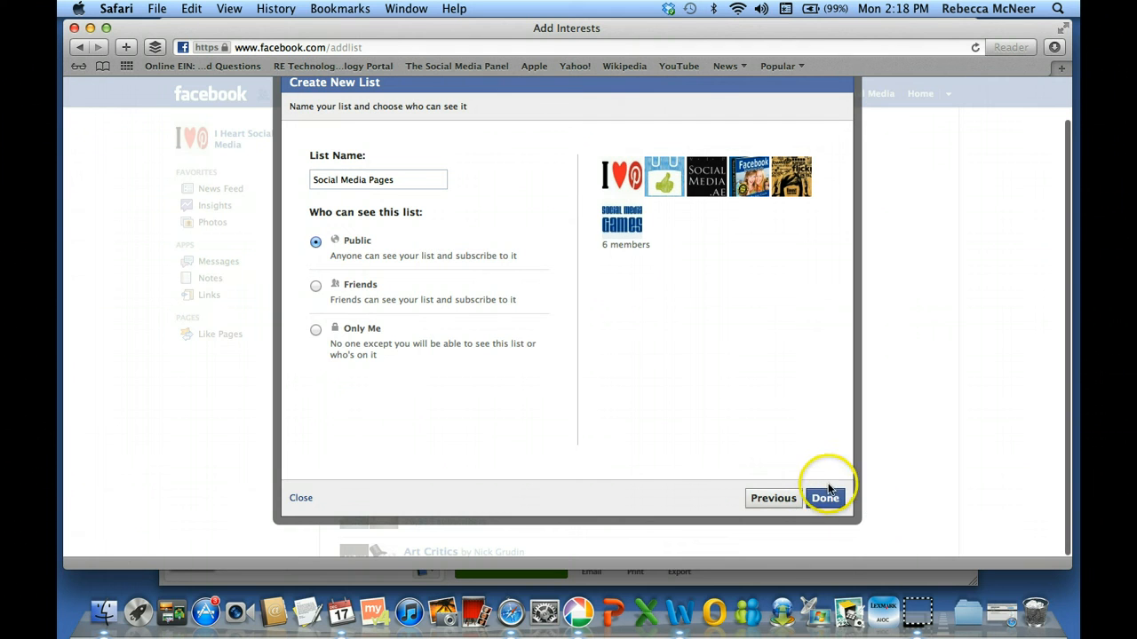
pyautogui.click(301, 499)
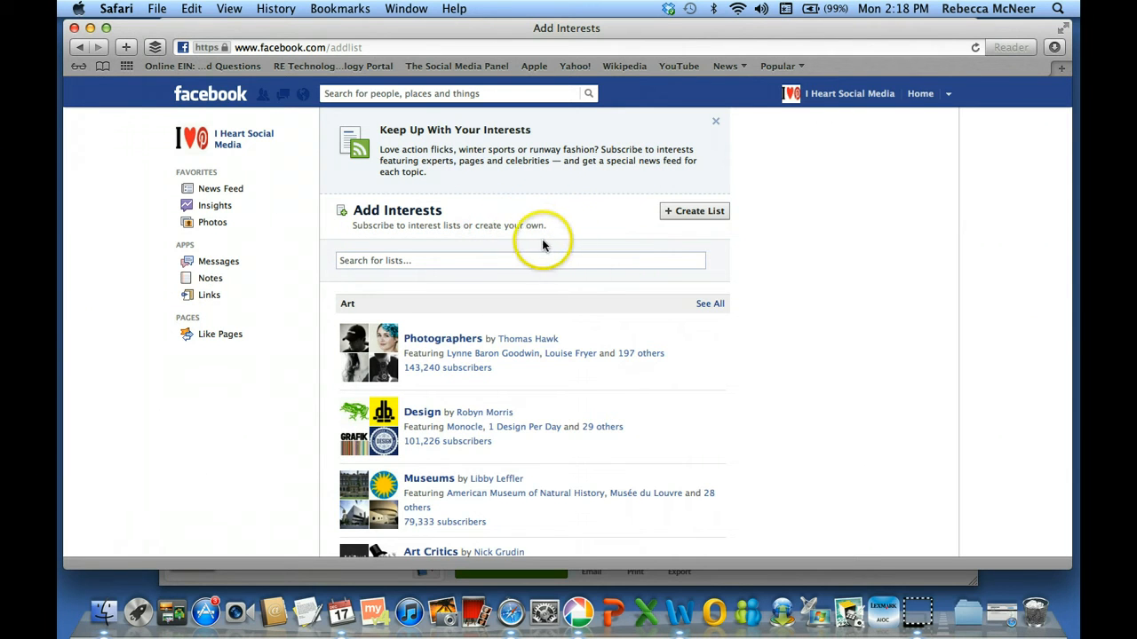
# Search the lists for 'social media' to bring up the Social Media News list
pyautogui.scroll(-1, 554, 238)
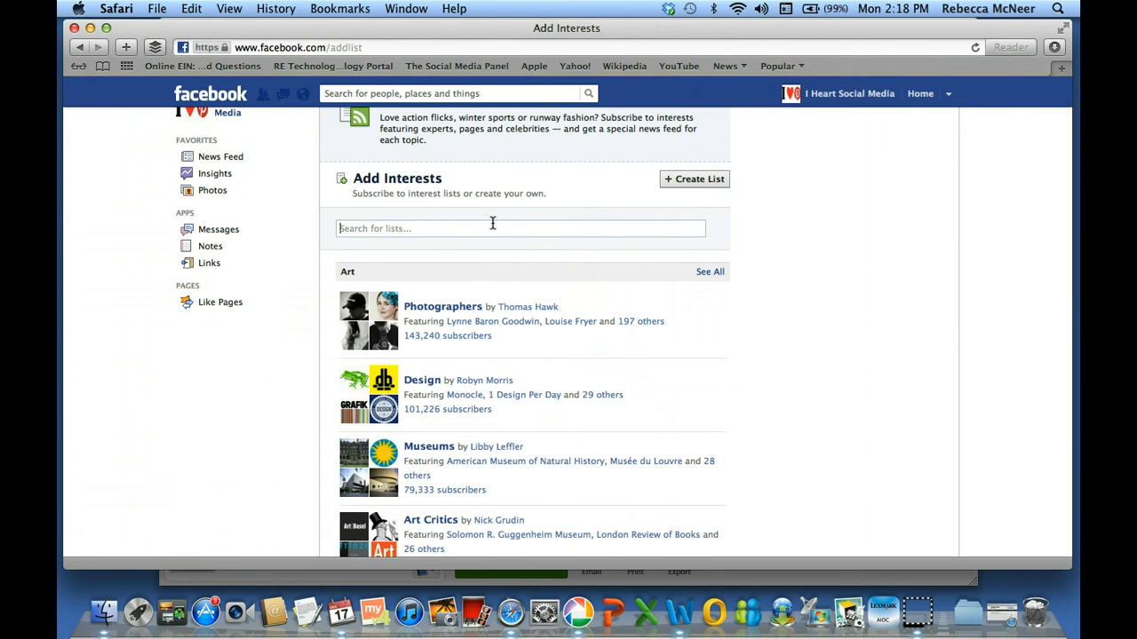
pyautogui.write('social')
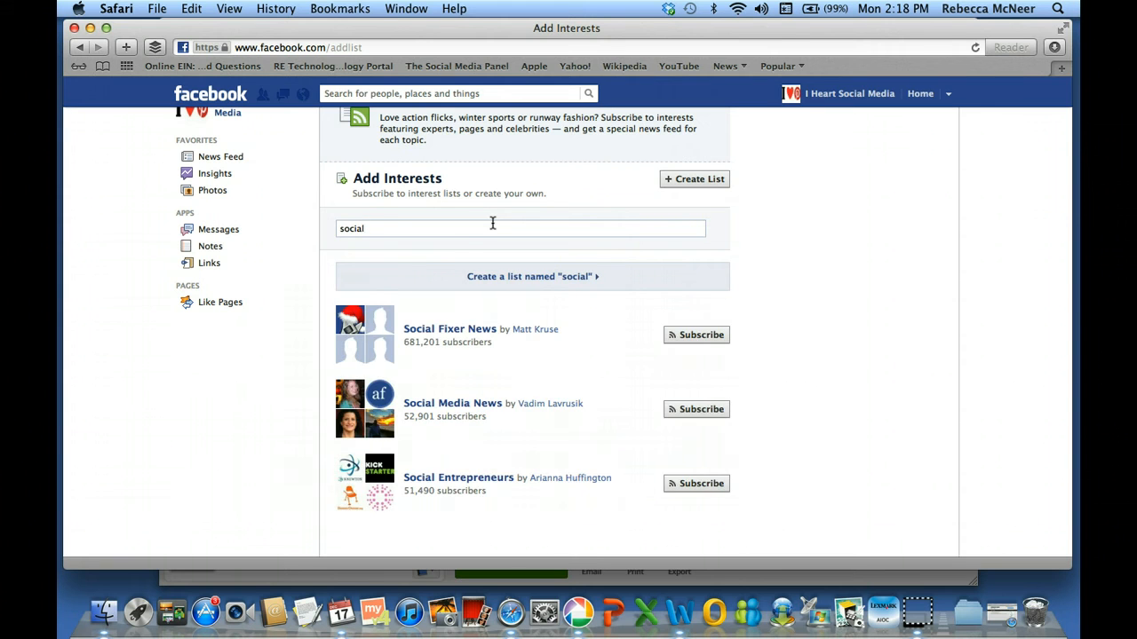
pyautogui.write(' media')
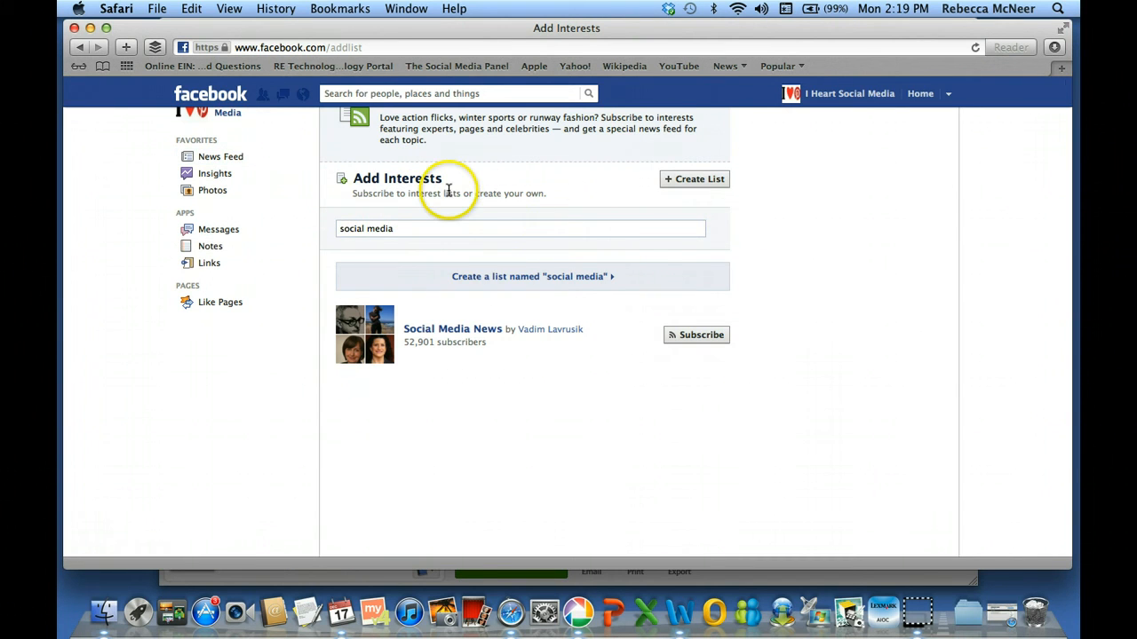
pyautogui.scroll(1, 450, 197)
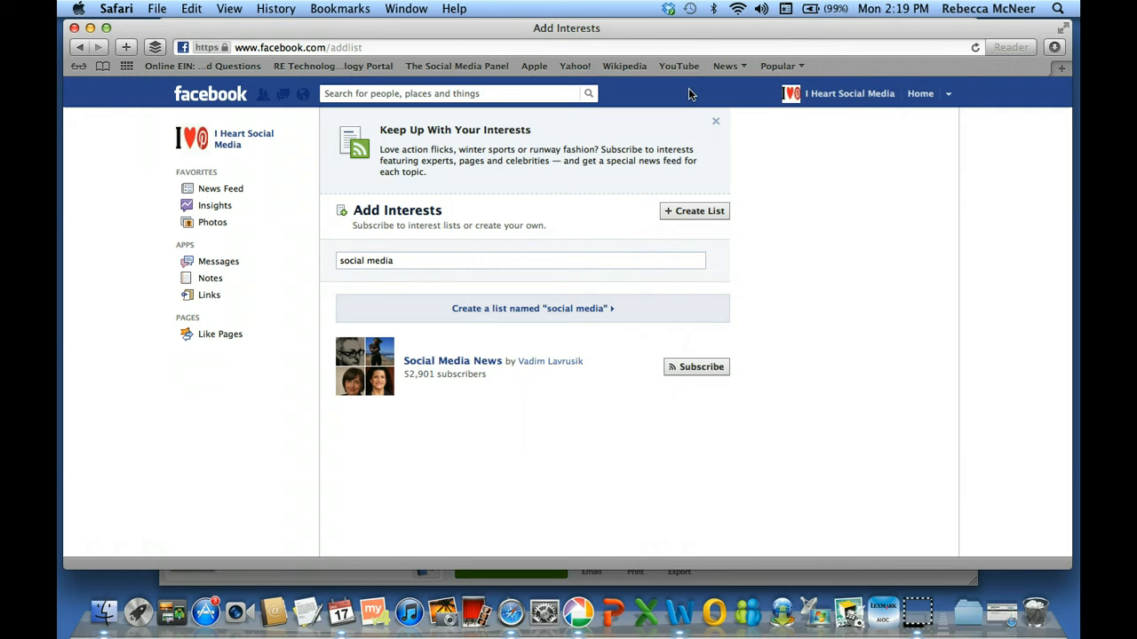
# From Home, open the I Heart Social Media page and abandon a started status update
pyautogui.click(920, 94)
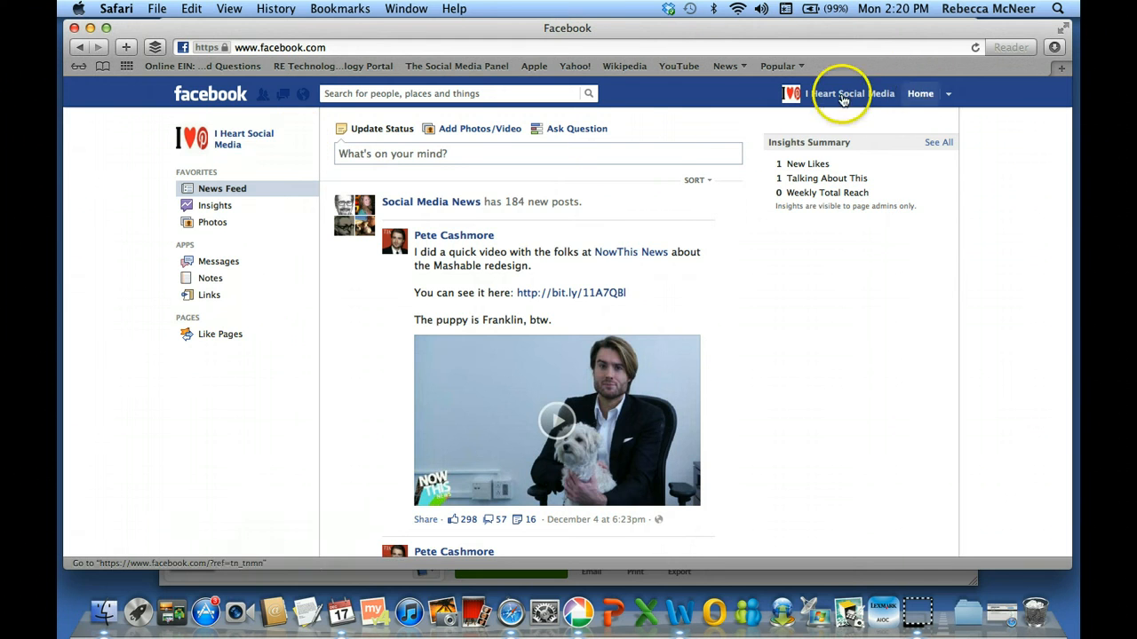
pyautogui.click(249, 139)
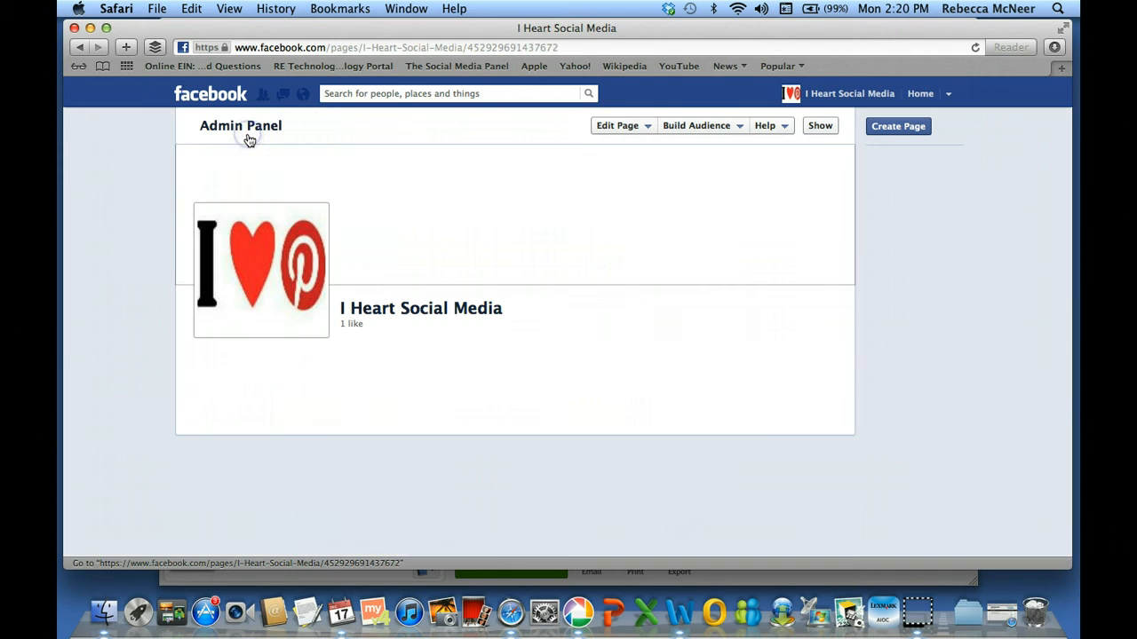
pyautogui.scroll(-3, 148, 195)
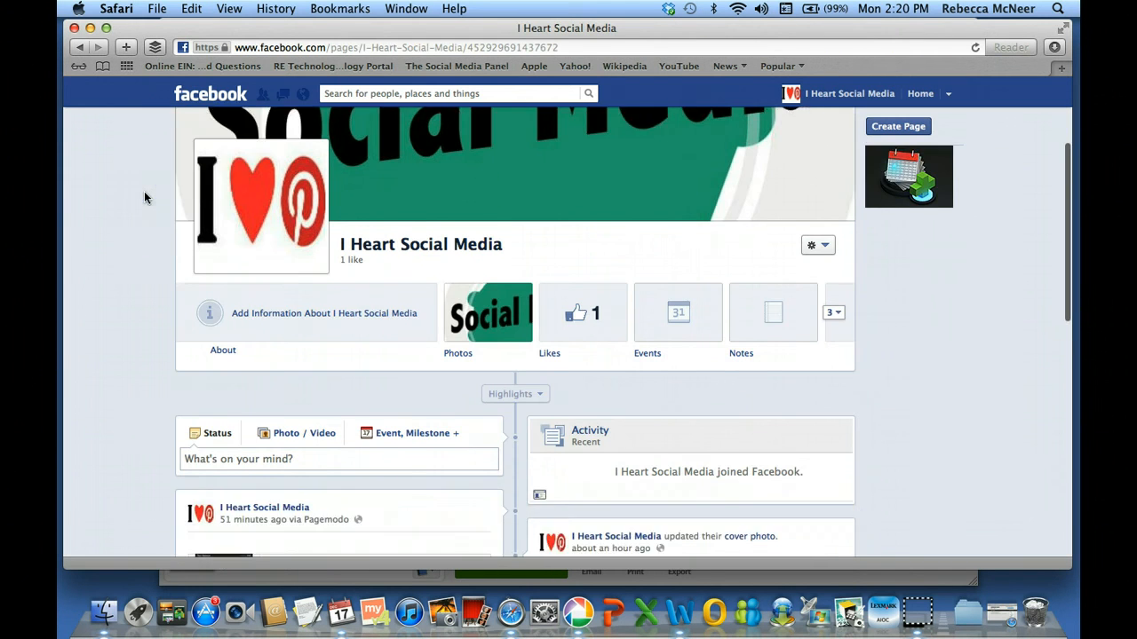
pyautogui.click(224, 395)
pyautogui.click(144, 482)
pyautogui.scroll(-2, 142, 486)
pyautogui.scroll(-3, 142, 488)
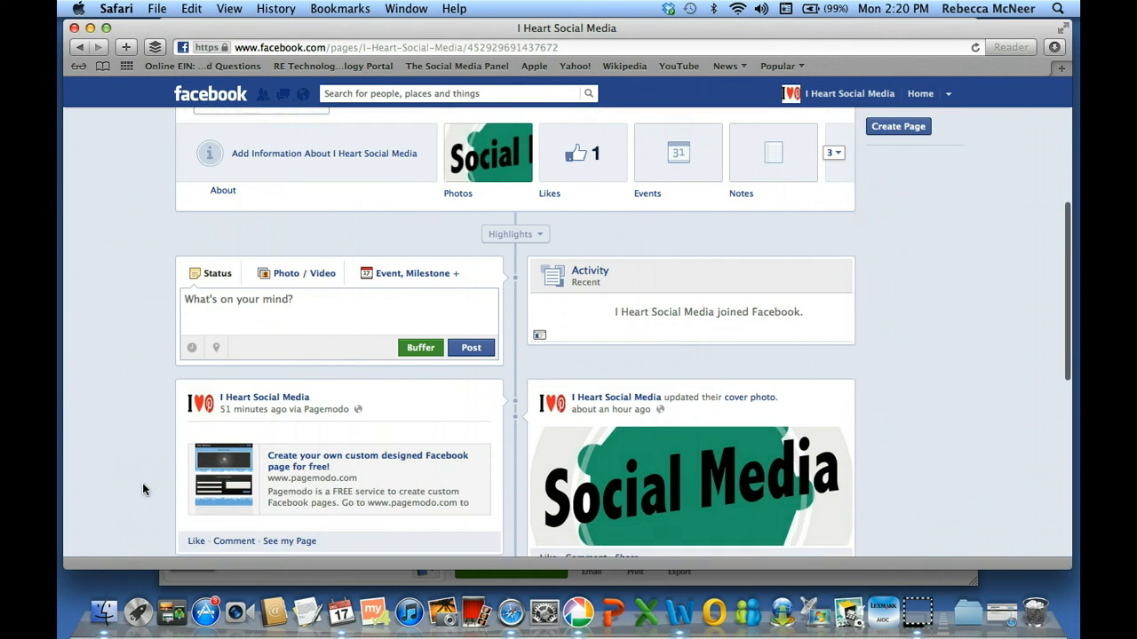
# Open and close the Pagemodo link from a post, then open the page's Photos
pyautogui.click(164, 419)
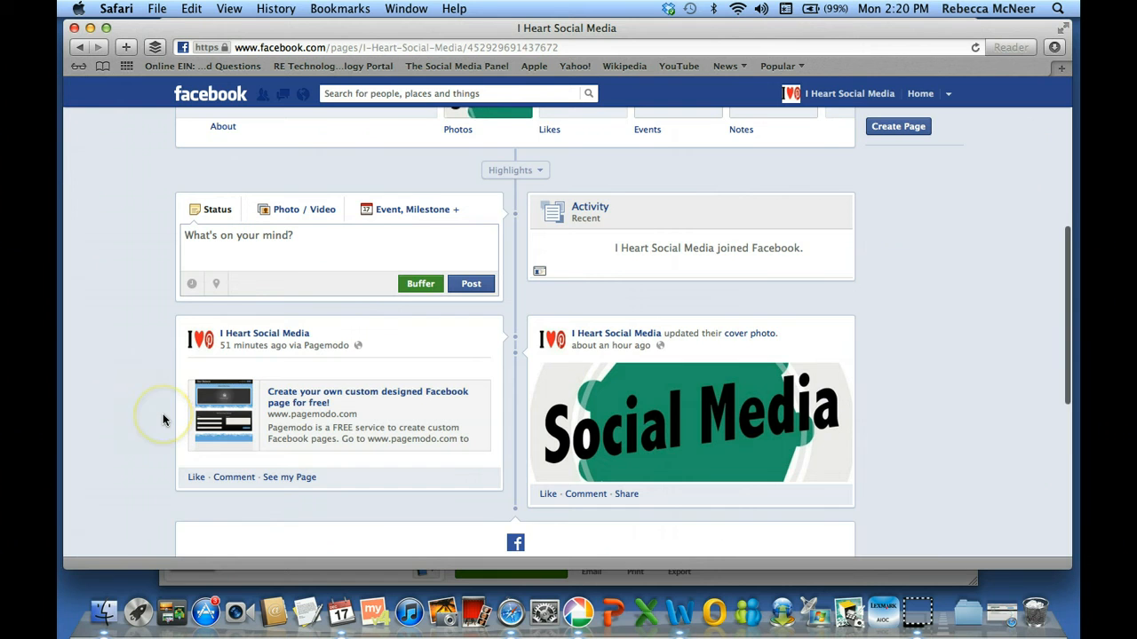
pyautogui.click(230, 419)
pyautogui.click(263, 328)
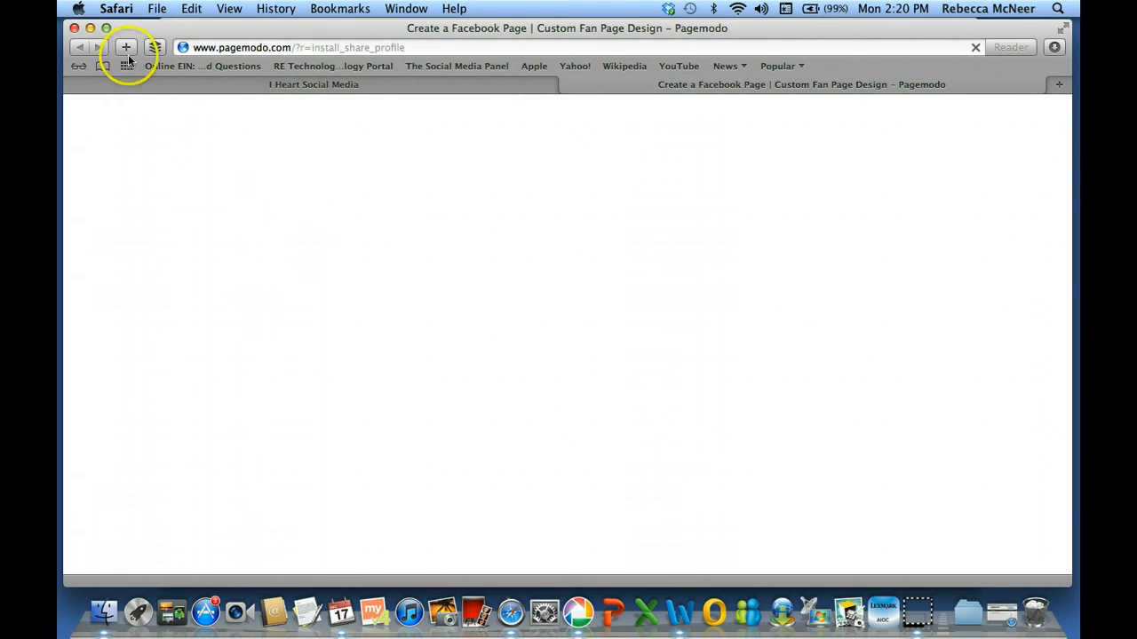
pyautogui.click(568, 87)
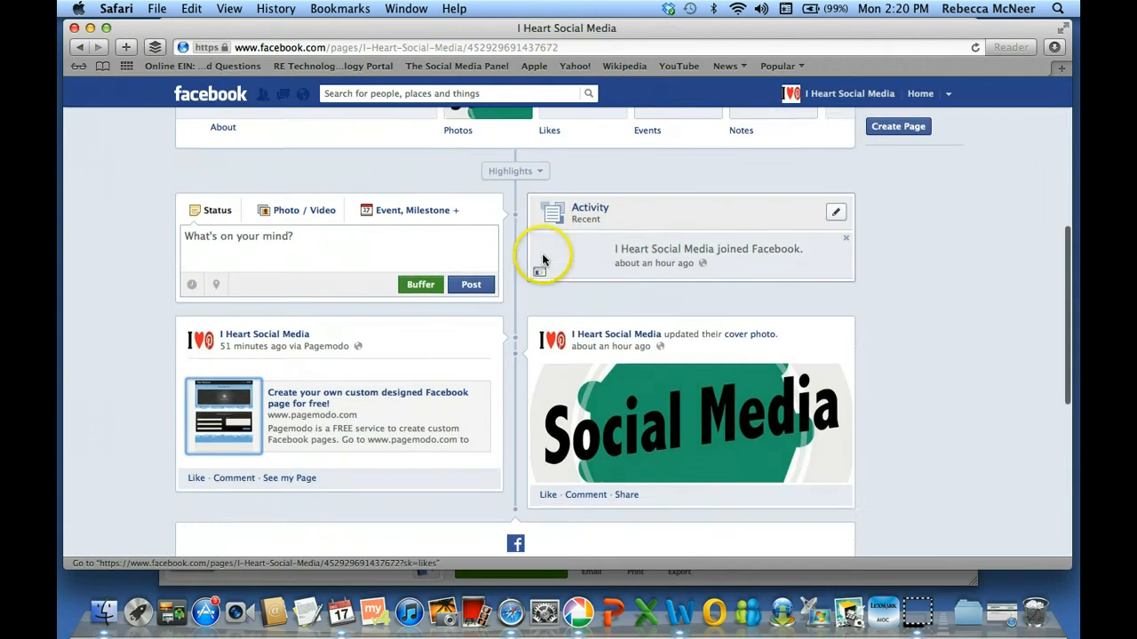
pyautogui.scroll(3, 533, 220)
pyautogui.click(495, 223)
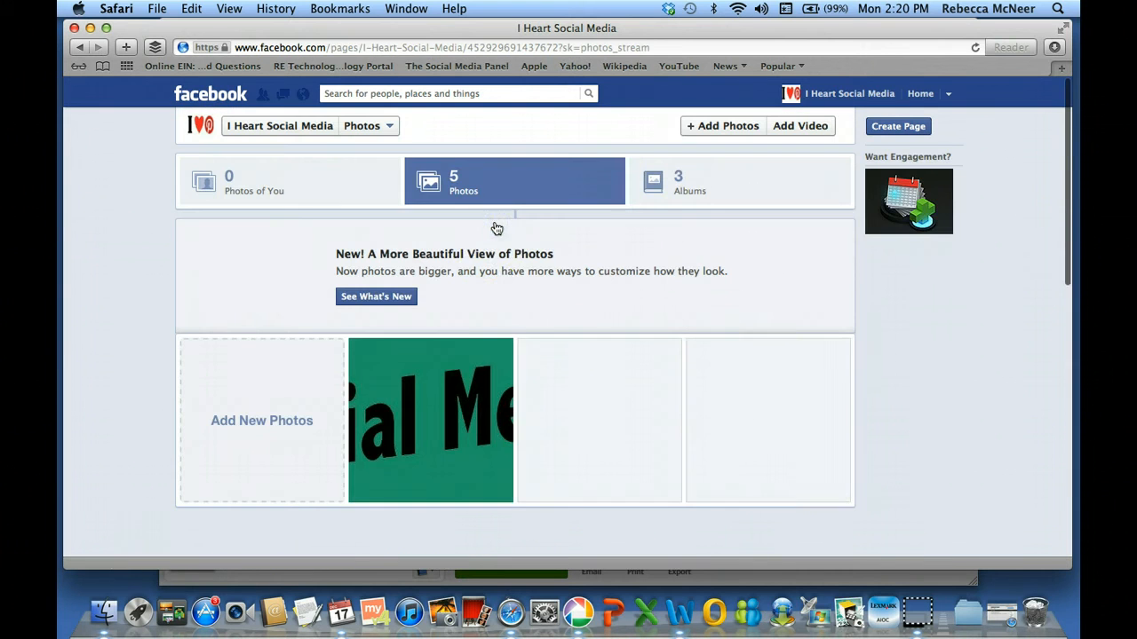
# Tag the owner's personal profile name in the middle of the cover photo
pyautogui.click(451, 401)
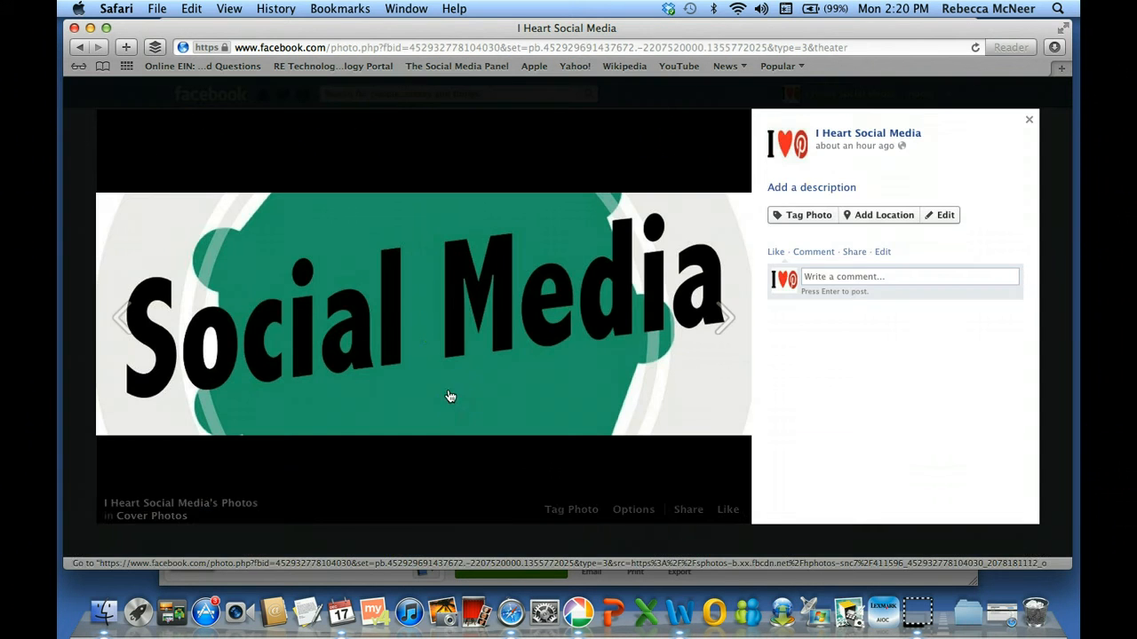
pyautogui.click(809, 222)
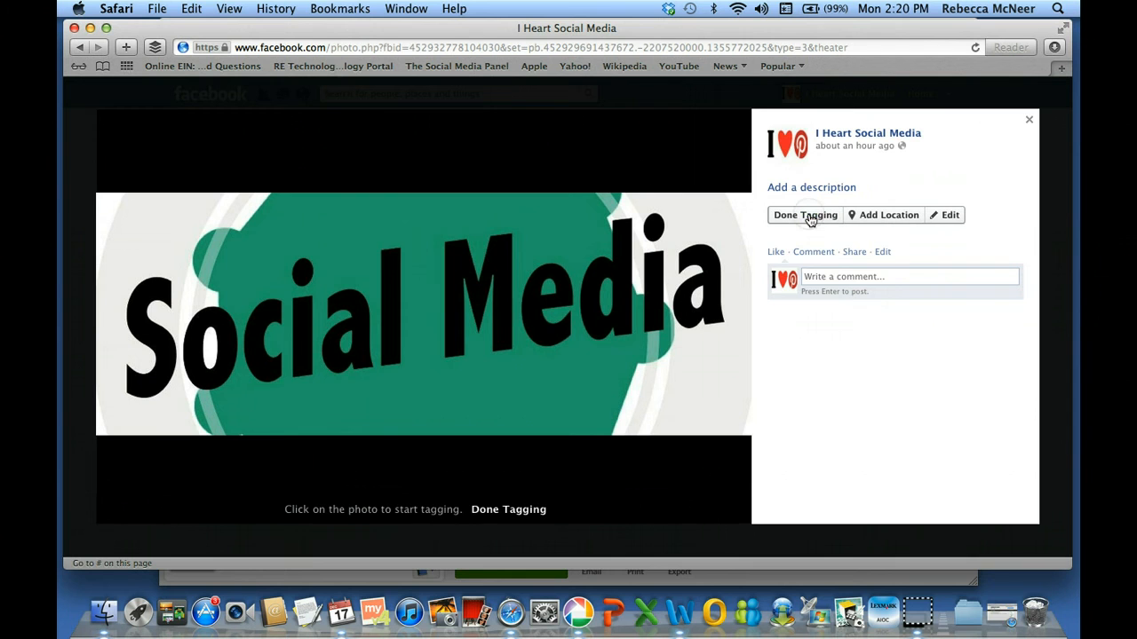
pyautogui.click(500, 292)
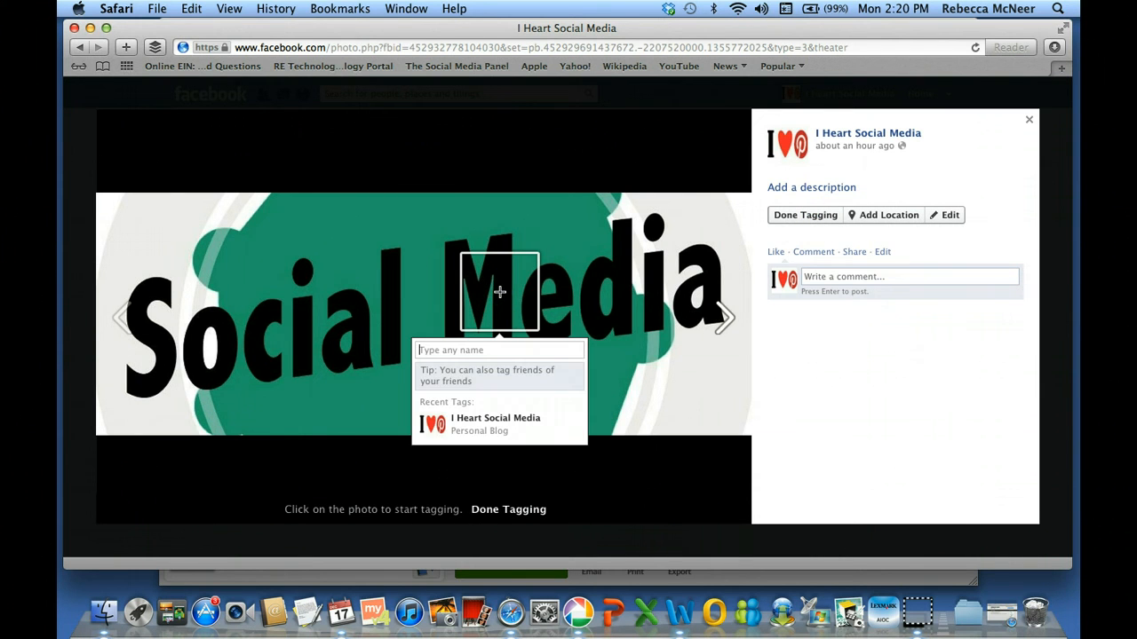
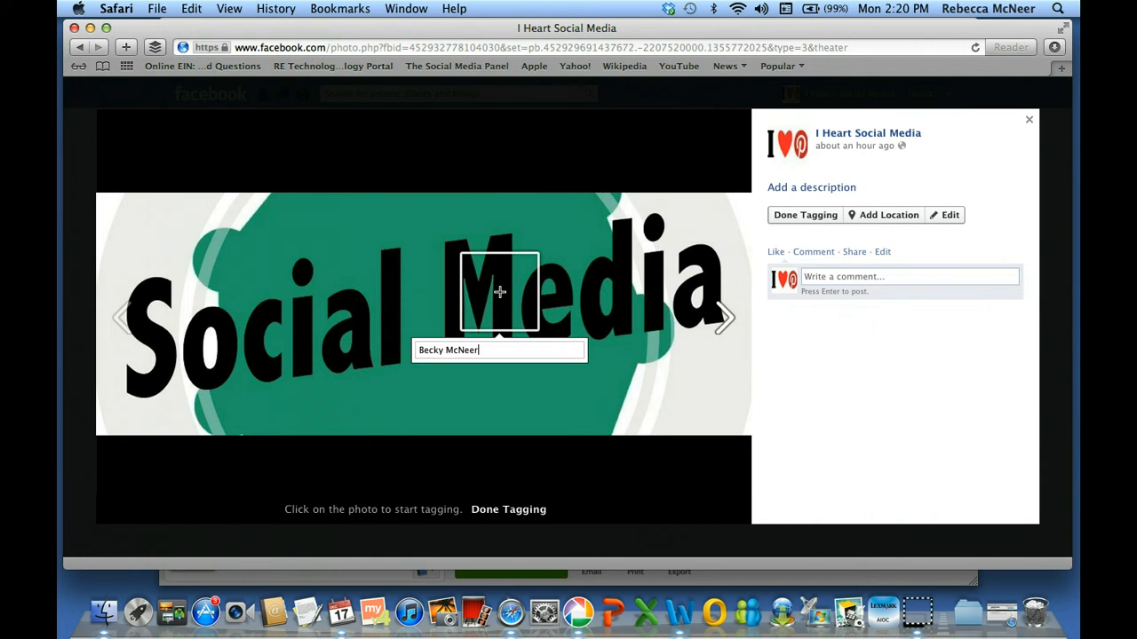
pyautogui.press('Return')
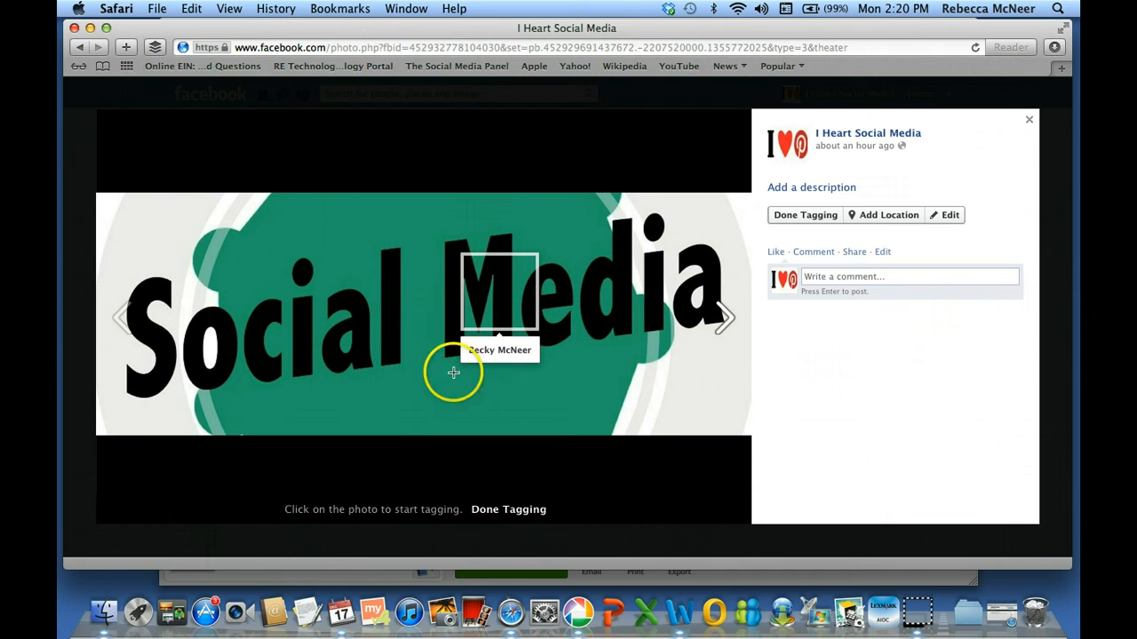
# Close the photo viewer and switch to using Facebook as the personal profile
pyautogui.moveTo(800, 205)
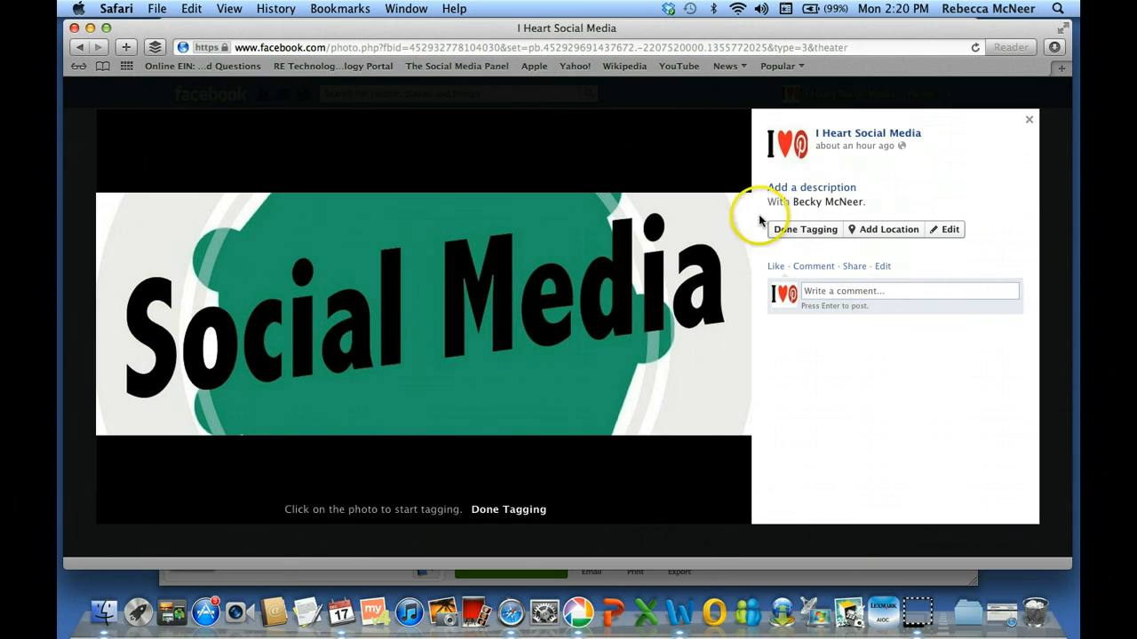
pyautogui.moveTo(456, 321)
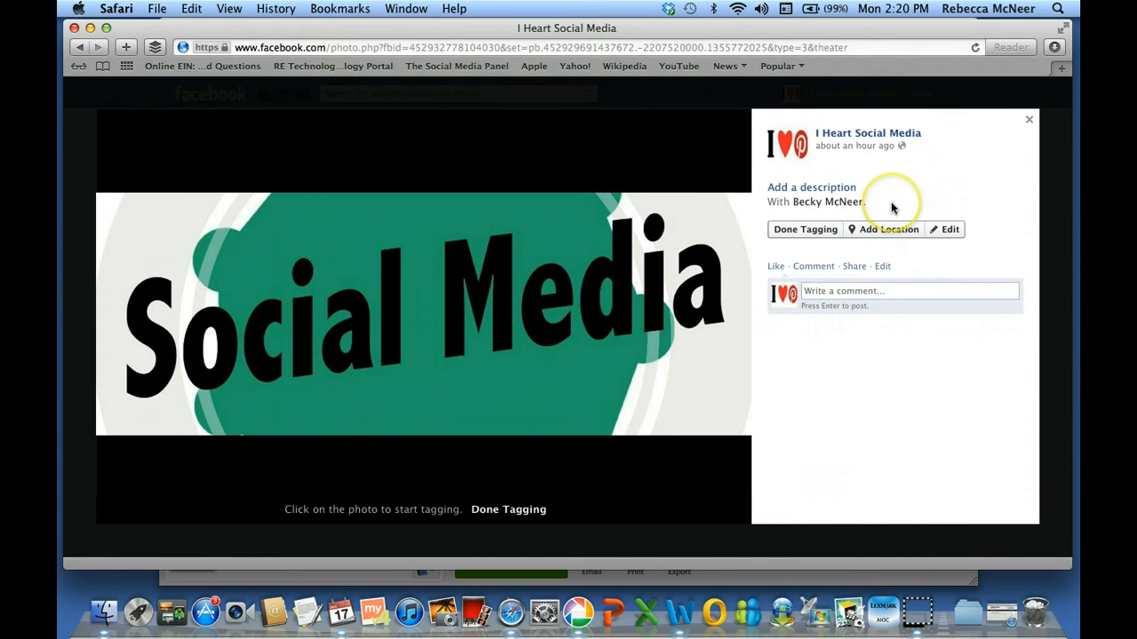
pyautogui.click(1029, 123)
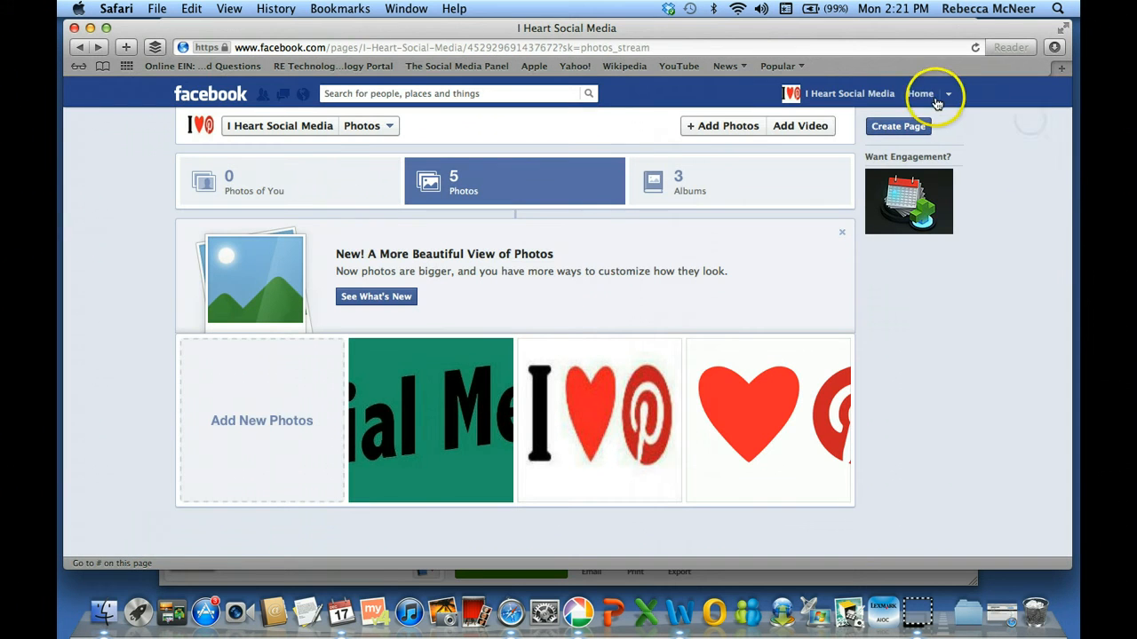
pyautogui.click(948, 94)
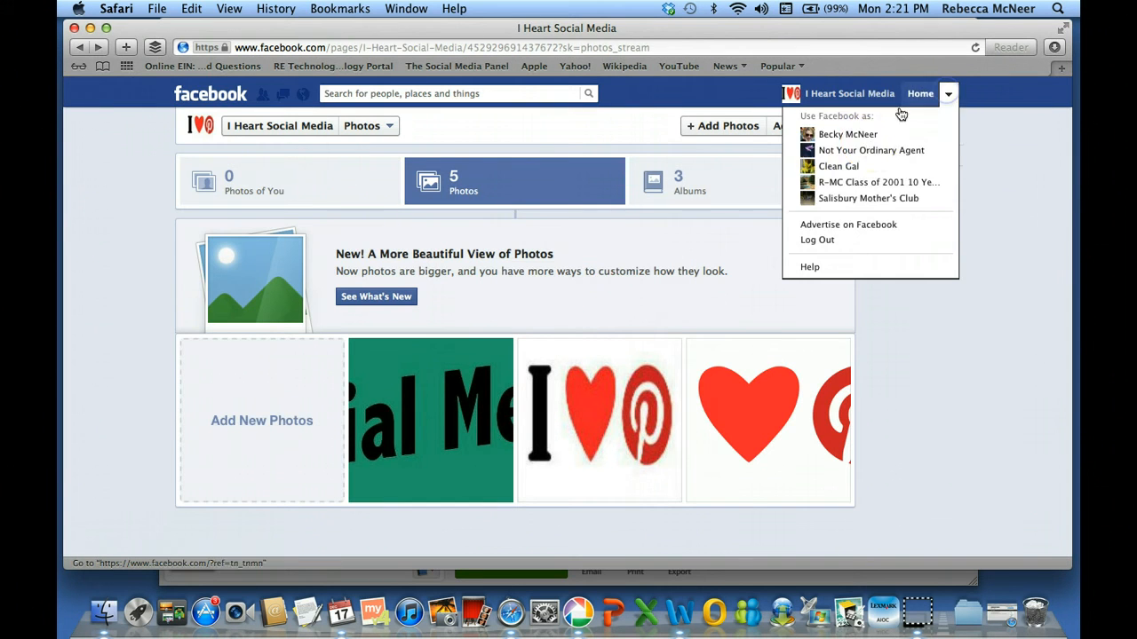
pyautogui.click(848, 135)
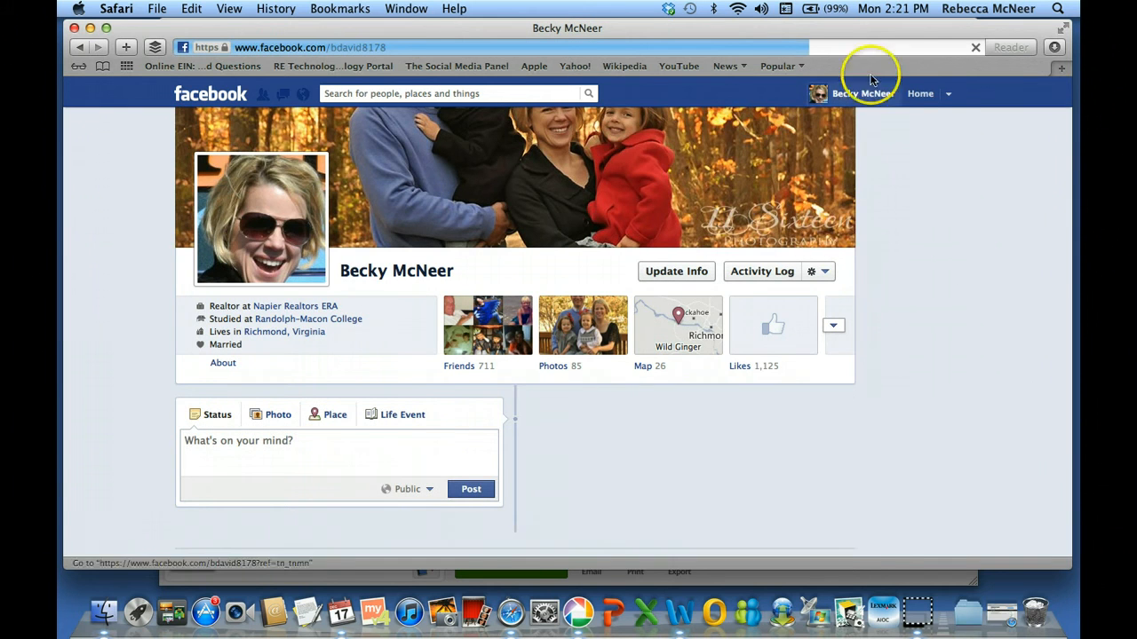
# Switch back to acting as I Heart Social Media and open its cover photo from Photos
pyautogui.click(948, 94)
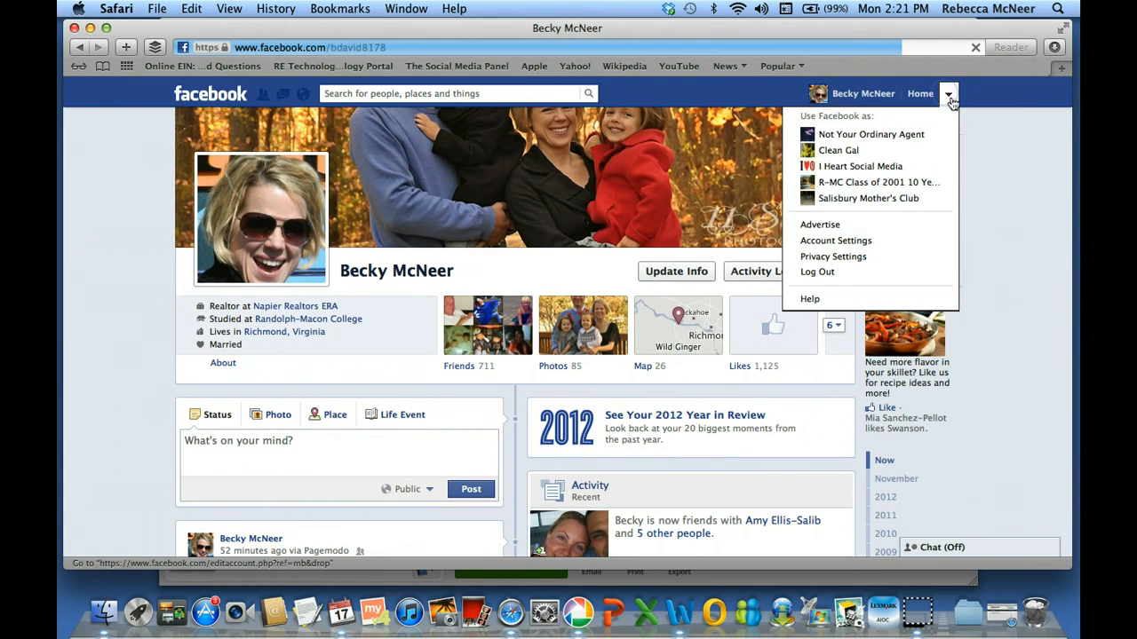
pyautogui.click(860, 168)
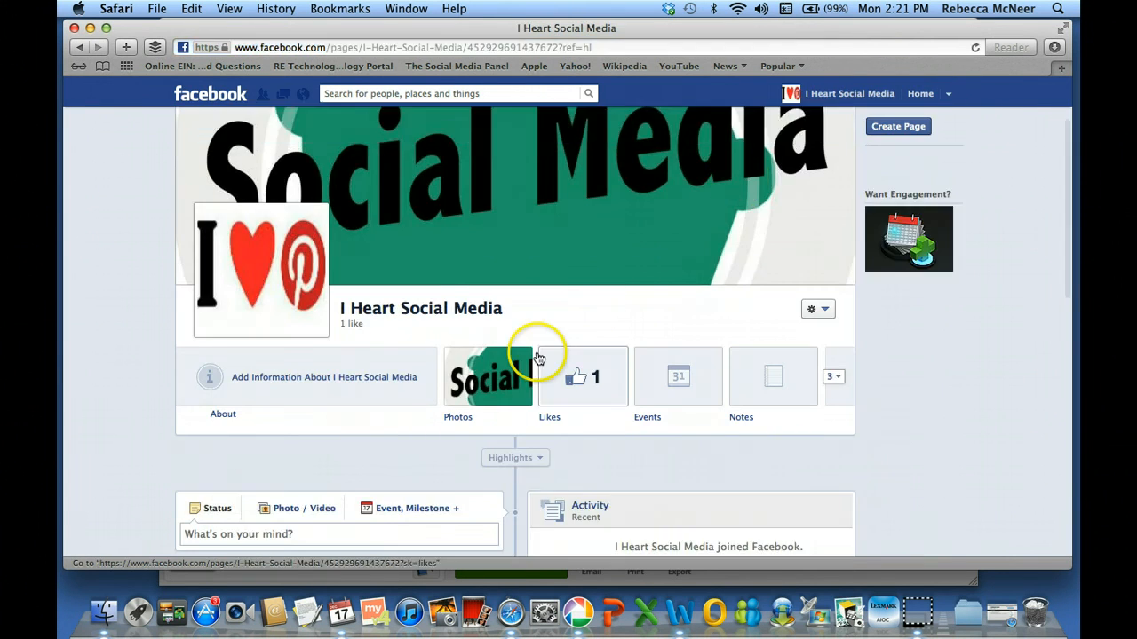
pyautogui.click(502, 395)
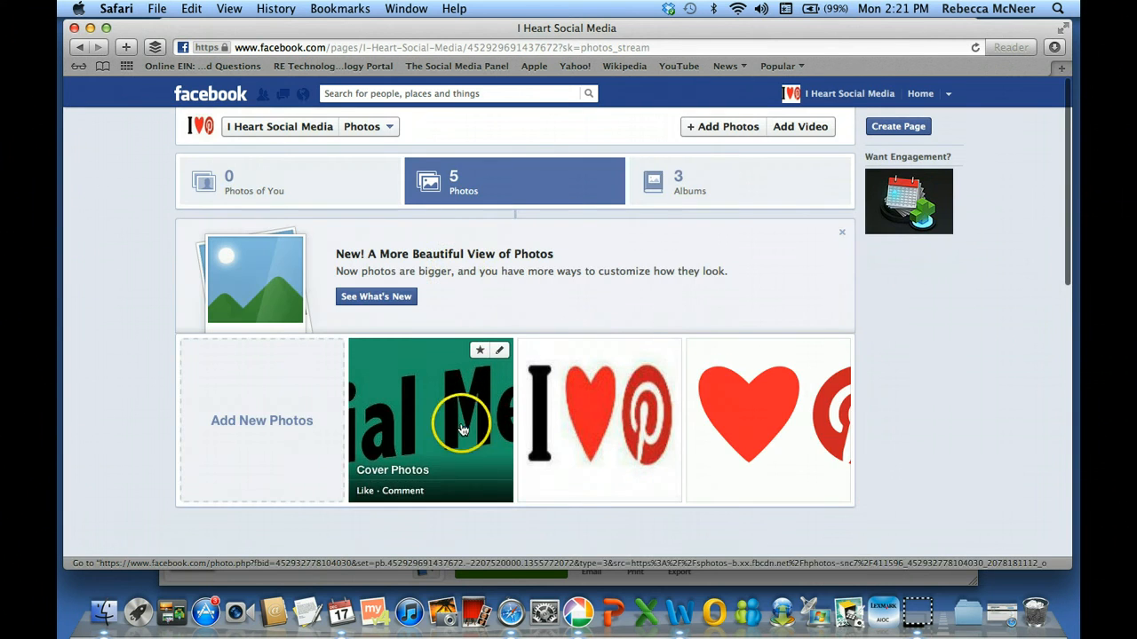
pyautogui.click(459, 417)
# Try tagging the owner's profile on the word Media, then close the viewer without saving it
pyautogui.click(802, 229)
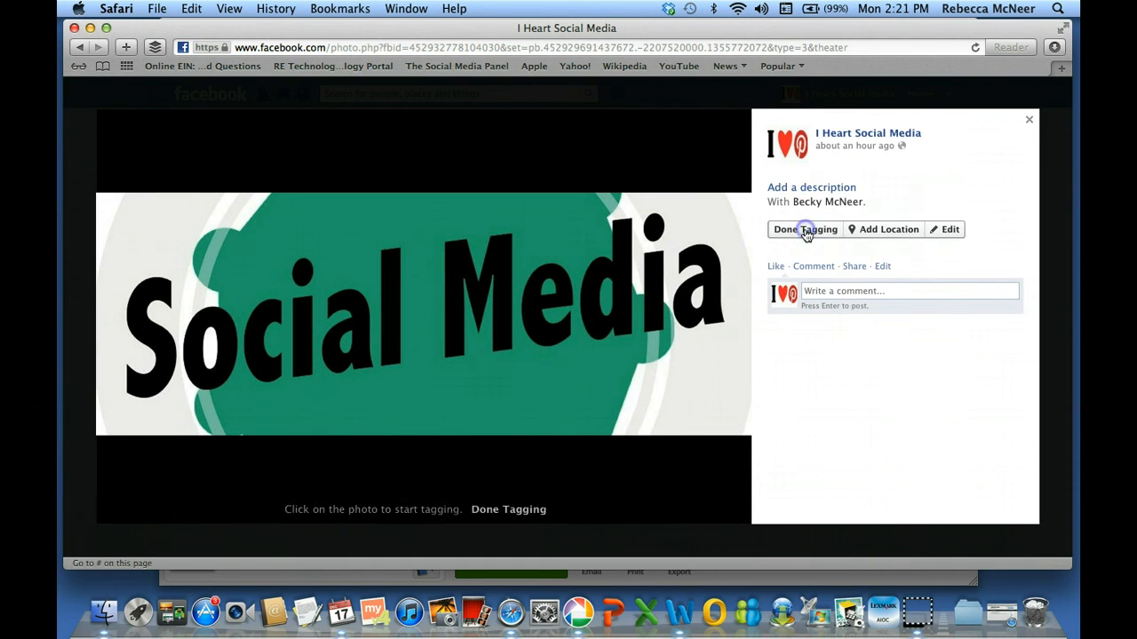
pyautogui.click(580, 288)
pyautogui.write('Beck')
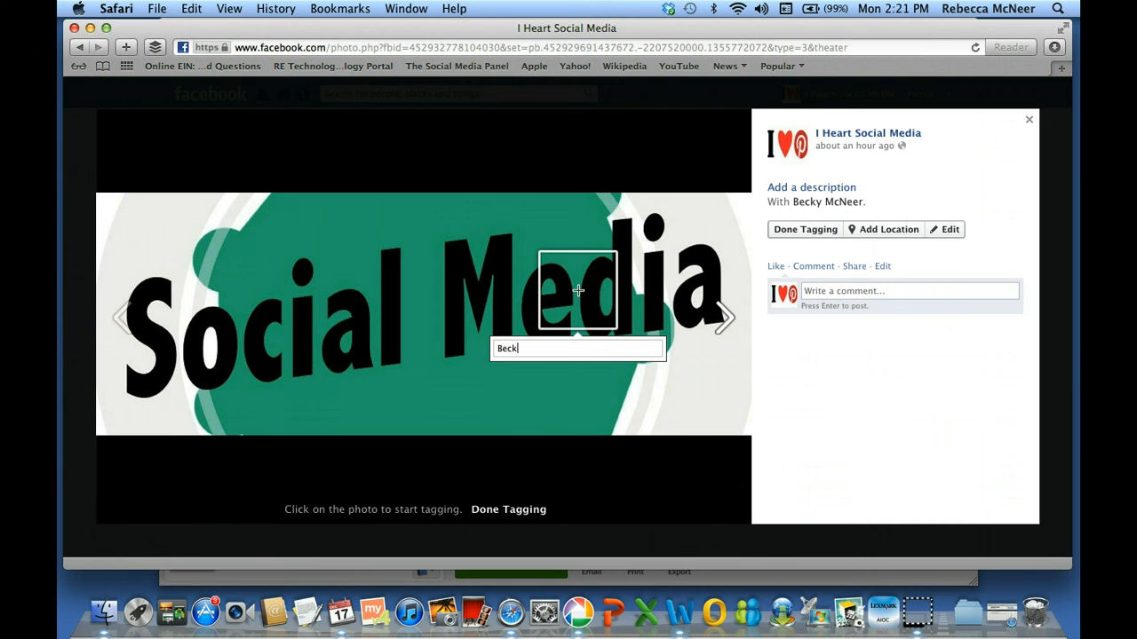
pyautogui.press('BackSpace')
pyautogui.press('BackSpace')
pyautogui.press('BackSpace')
pyautogui.press('BackSpace')
pyautogui.press('BackSpace')
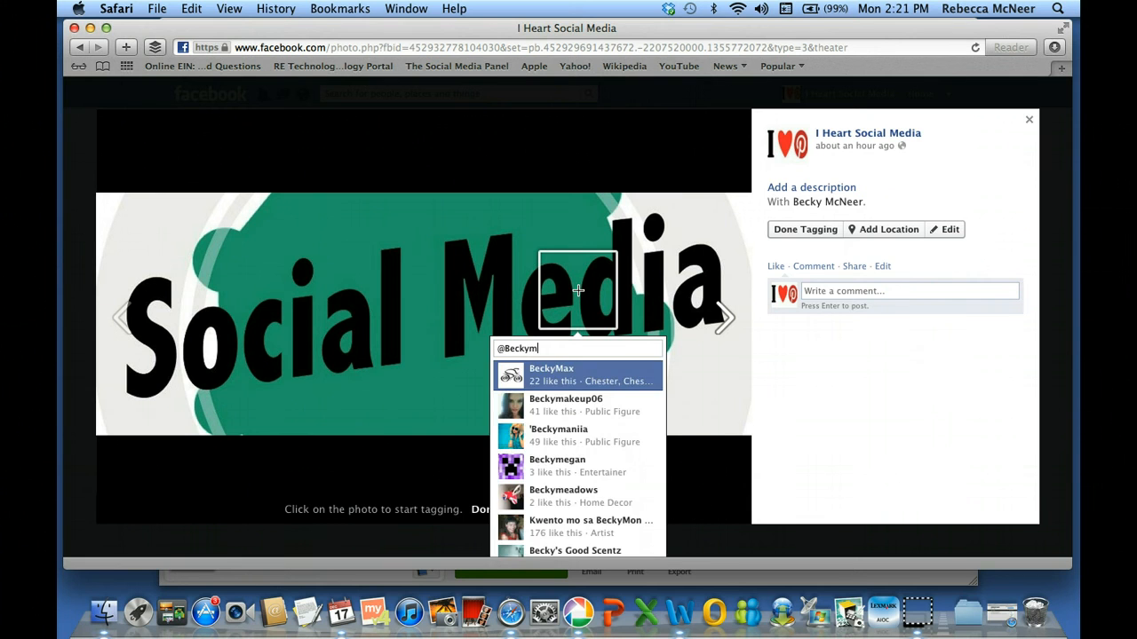
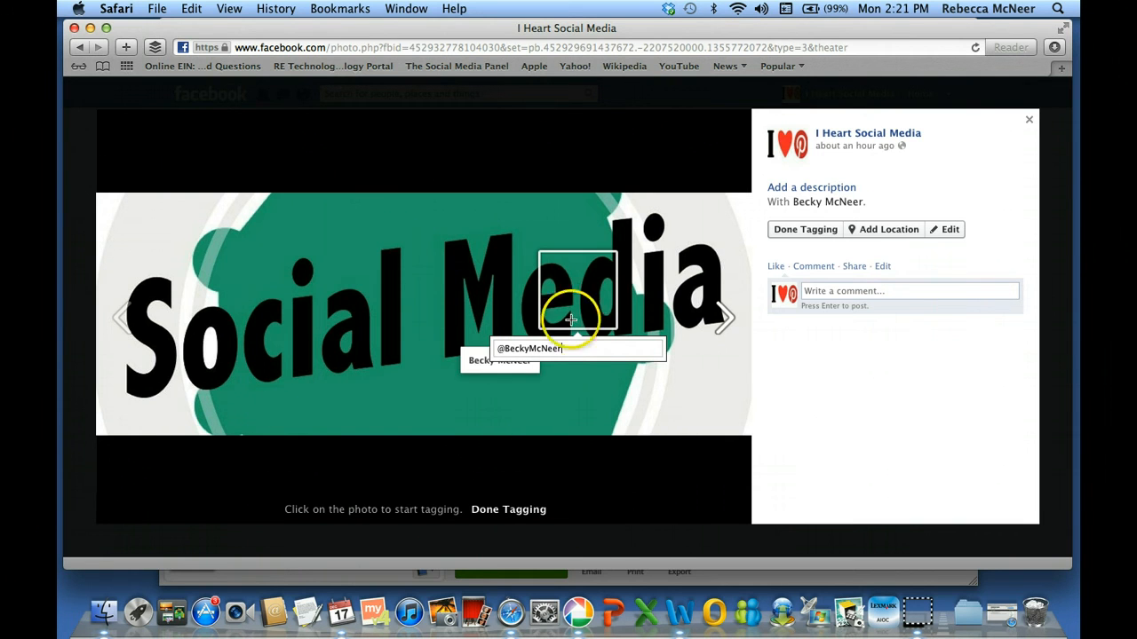
pyautogui.click(517, 368)
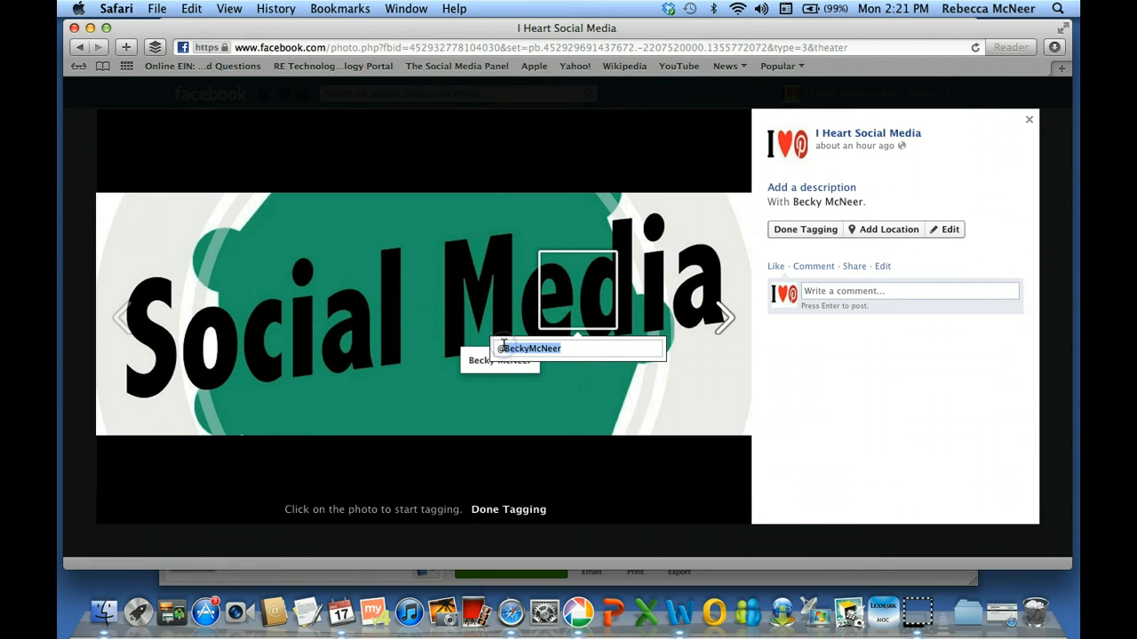
pyautogui.write('ca')
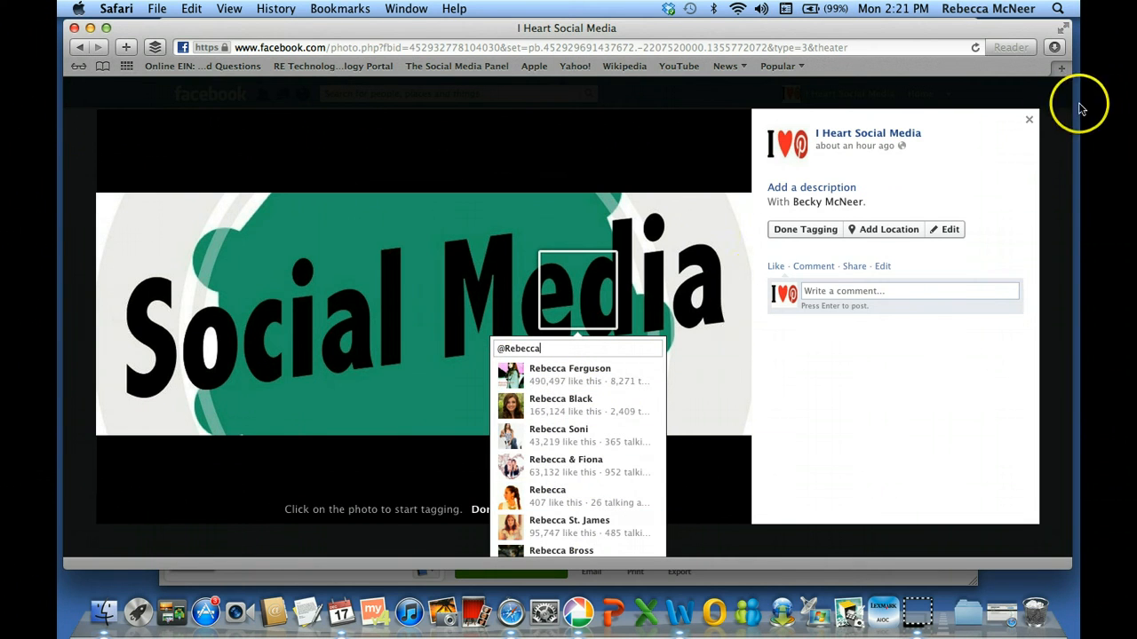
pyautogui.click(1028, 119)
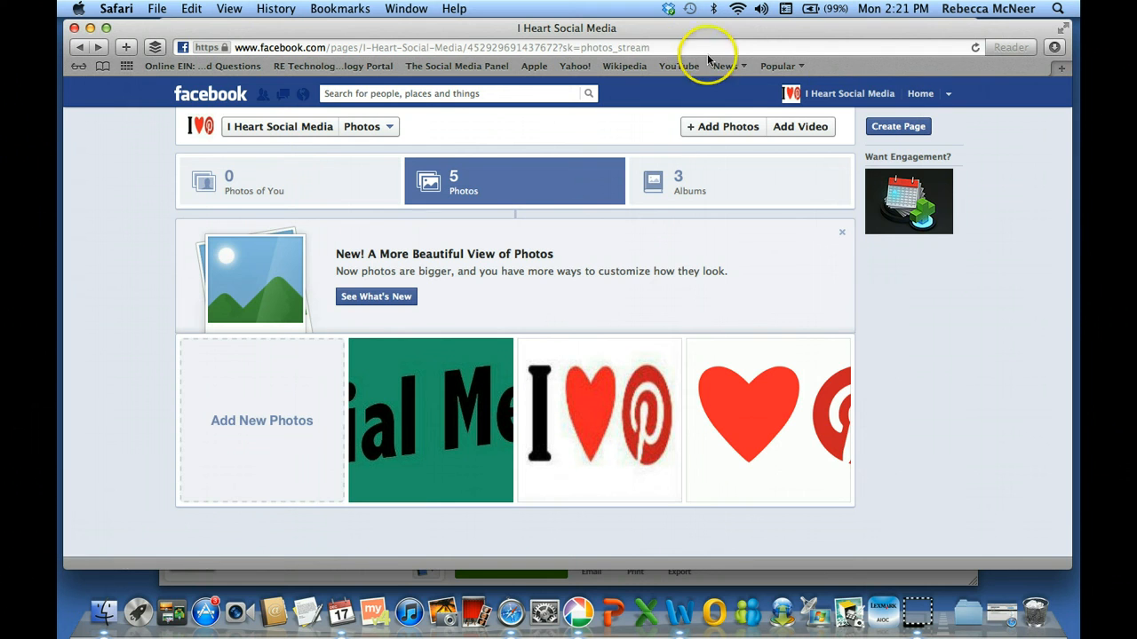
# Go to the I Heart Social Media timeline and draft a status mentioning the owner
pyautogui.click(263, 126)
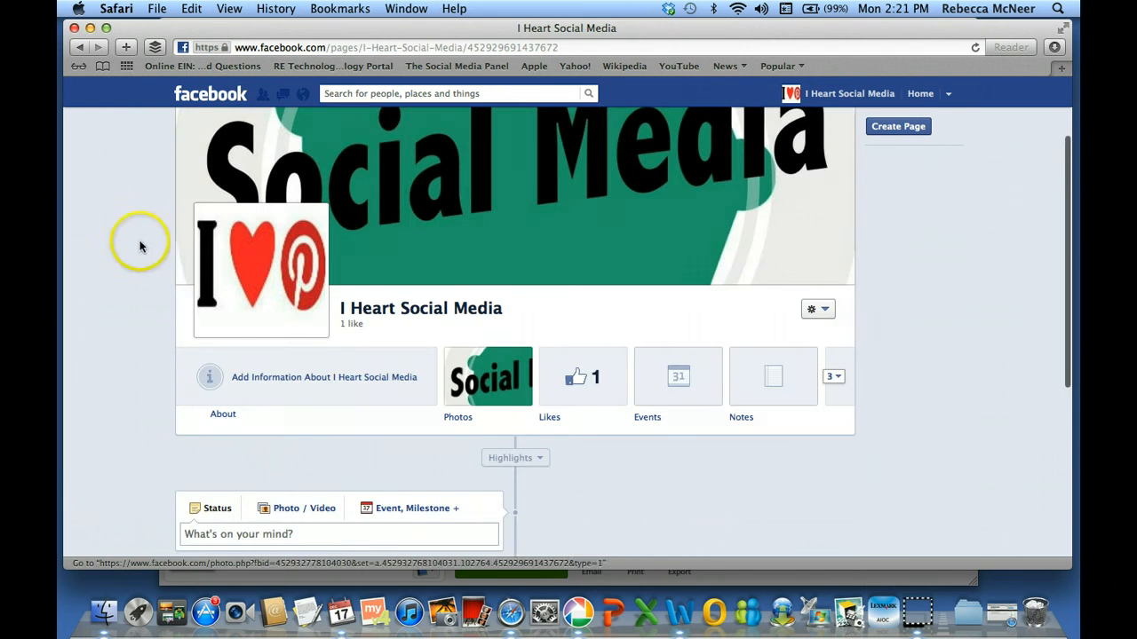
pyautogui.scroll(-2, 186, 486)
pyautogui.click(209, 471)
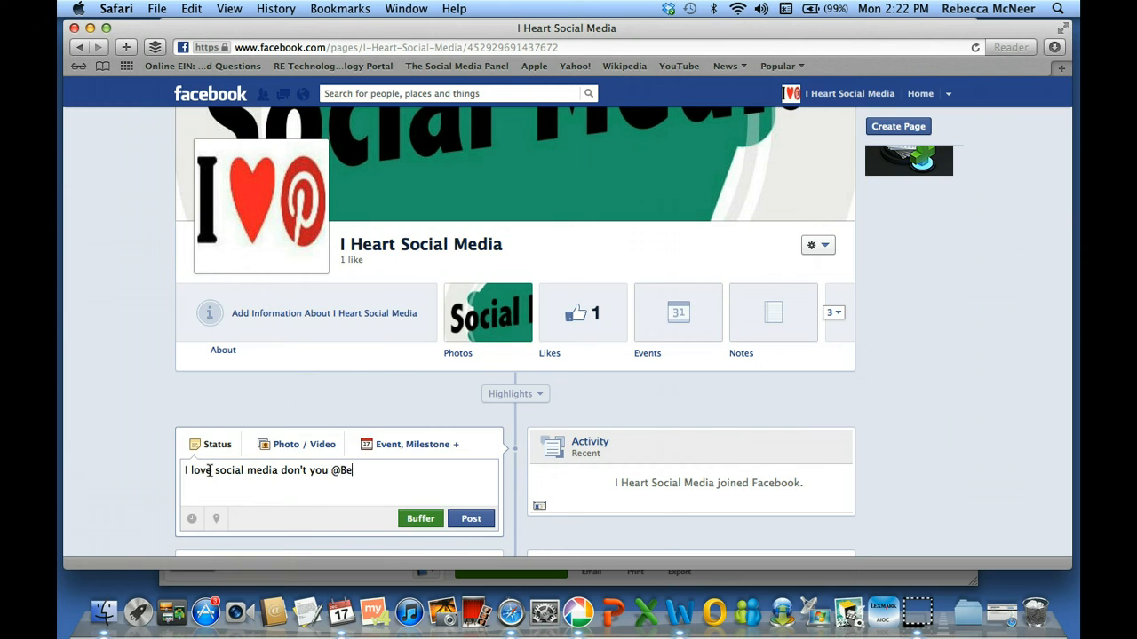
pyautogui.write('McNeer')
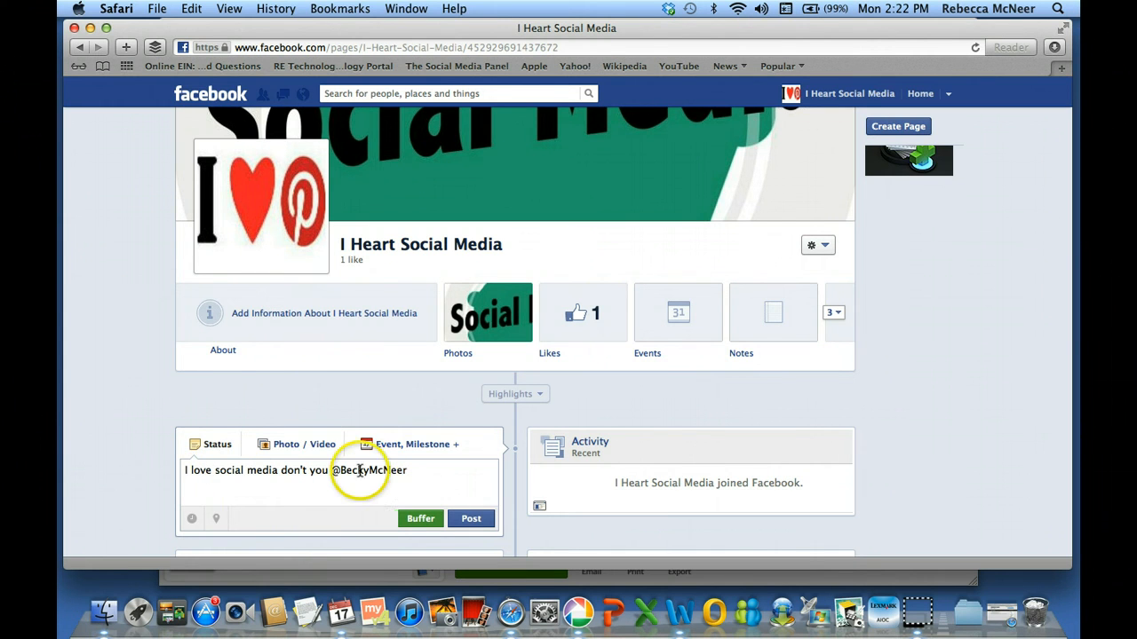
# Delete the drafted mention status so the status box is empty again
pyautogui.click(410, 471)
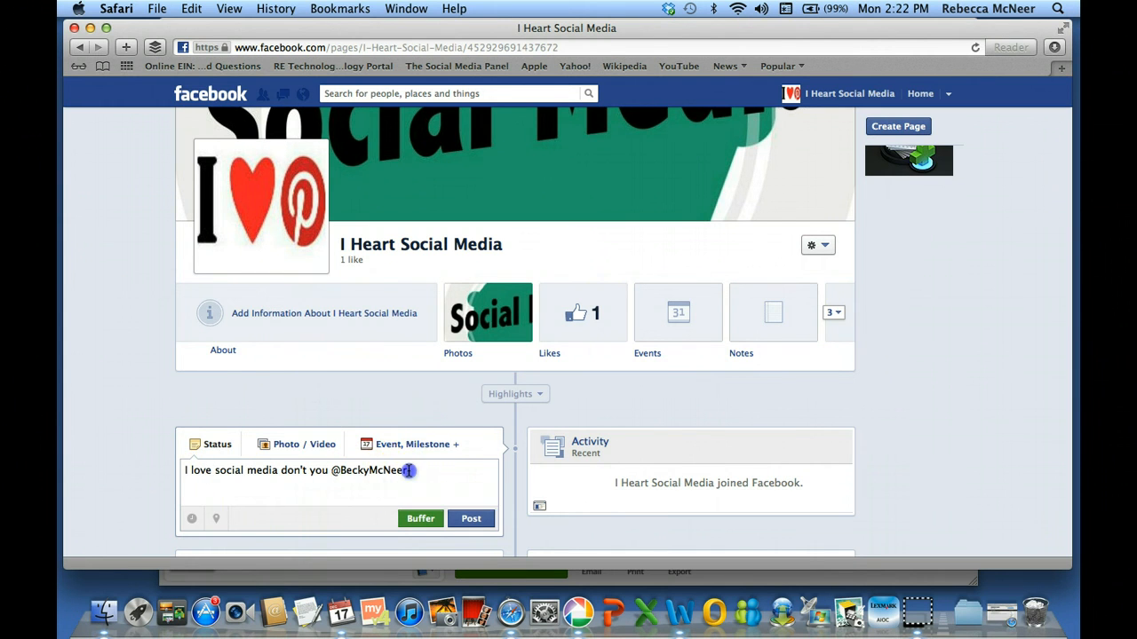
pyautogui.press('BackSpace')
pyautogui.press('BackSpace')
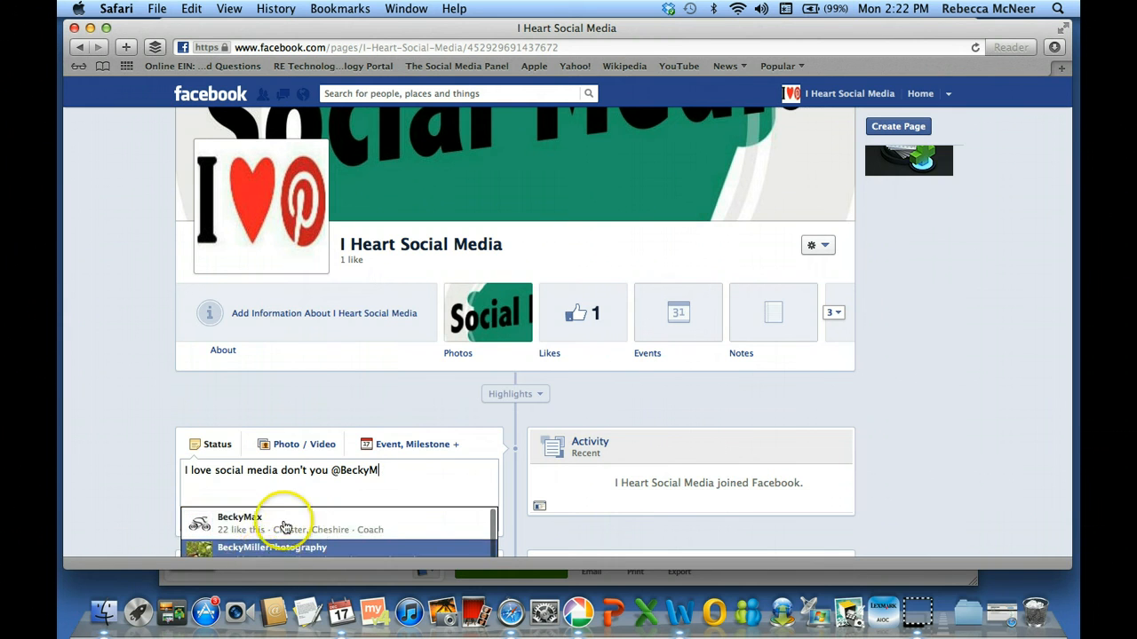
pyautogui.click(123, 466)
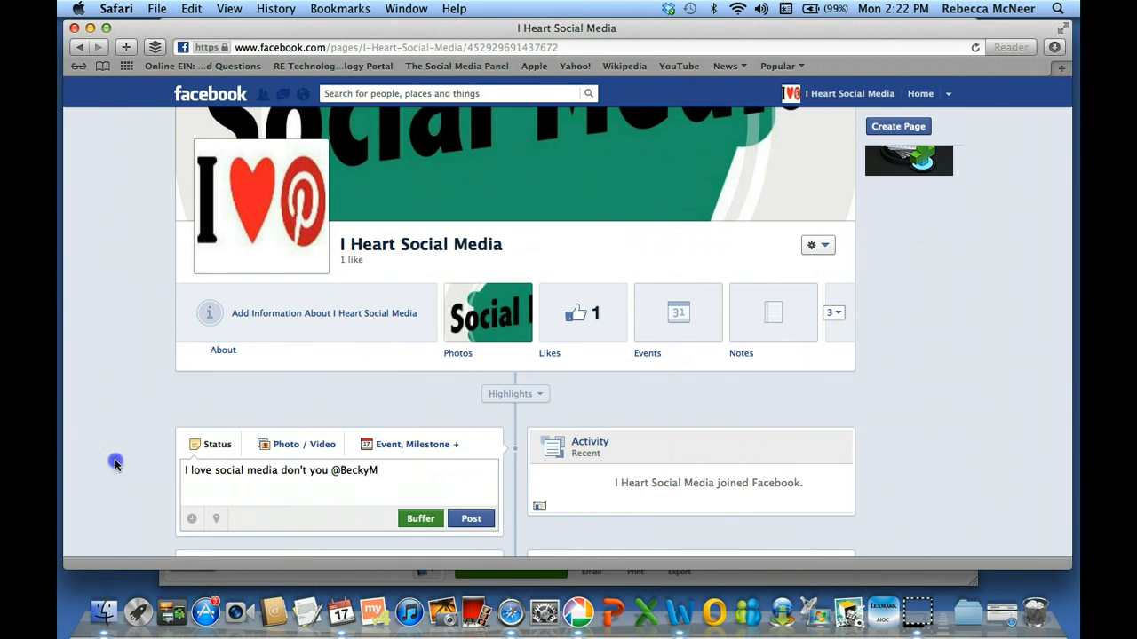
pyautogui.scroll(-2, 115, 464)
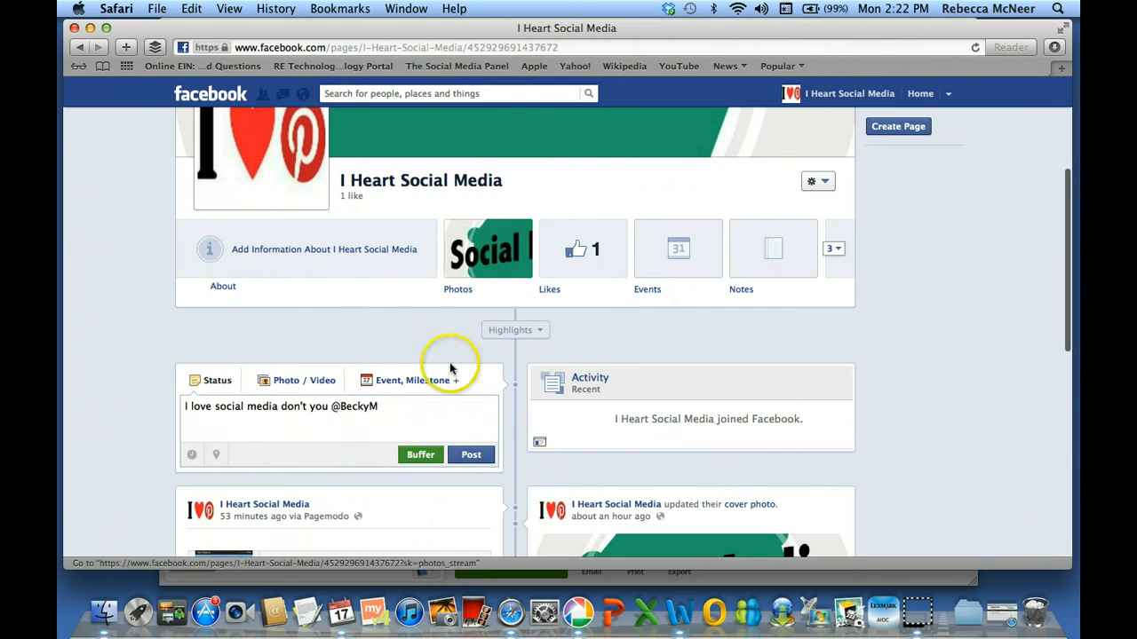
pyautogui.moveTo(414, 401); pyautogui.dragTo(228, 400)
pyautogui.press('BackSpace')
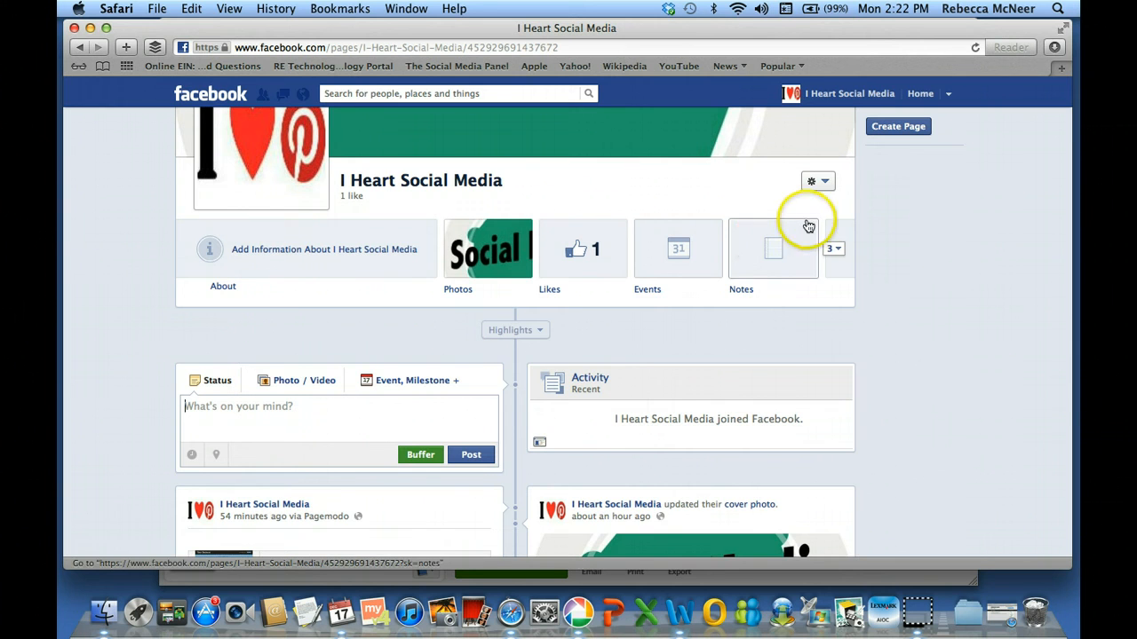
# Open Find More Apps from the page tabs, search 'Twitter' and open the result
pyautogui.click(839, 251)
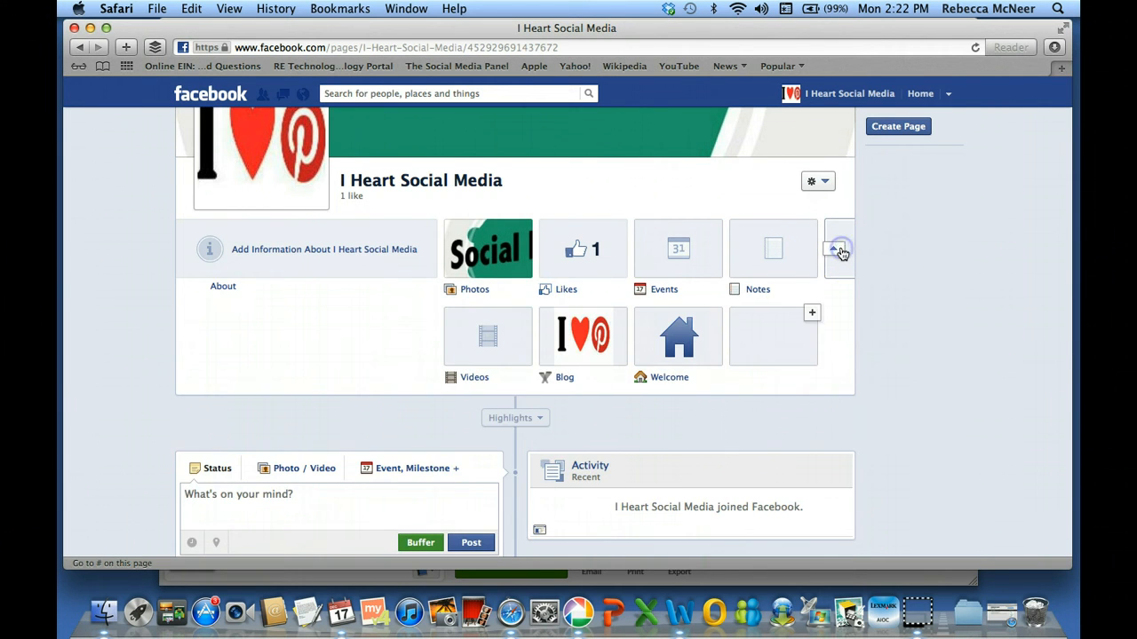
pyautogui.click(812, 313)
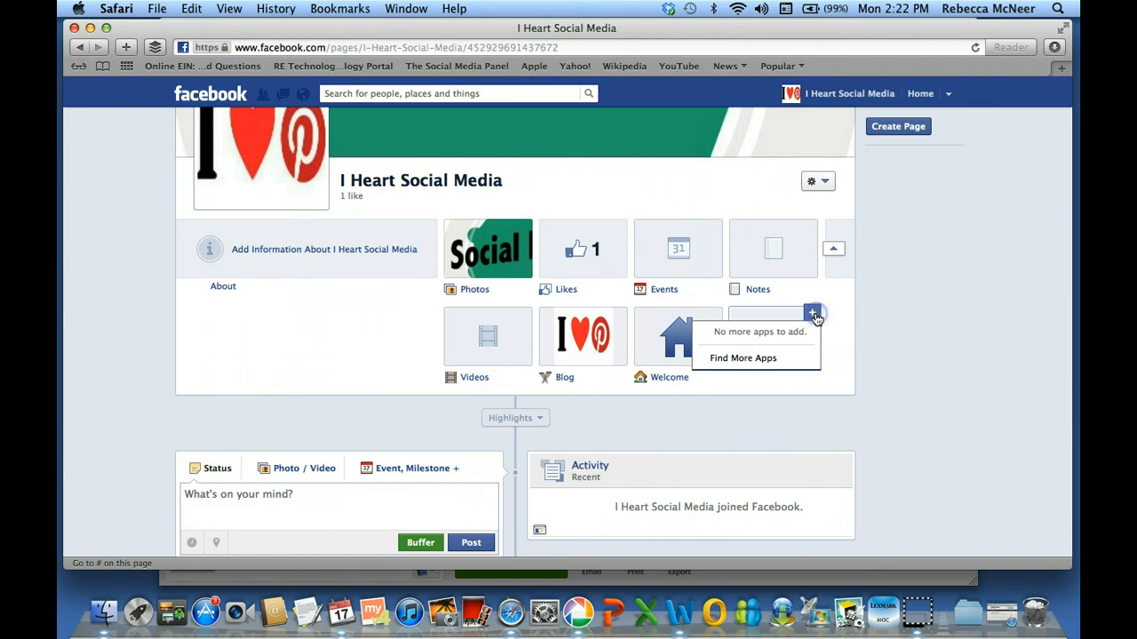
pyautogui.click(755, 362)
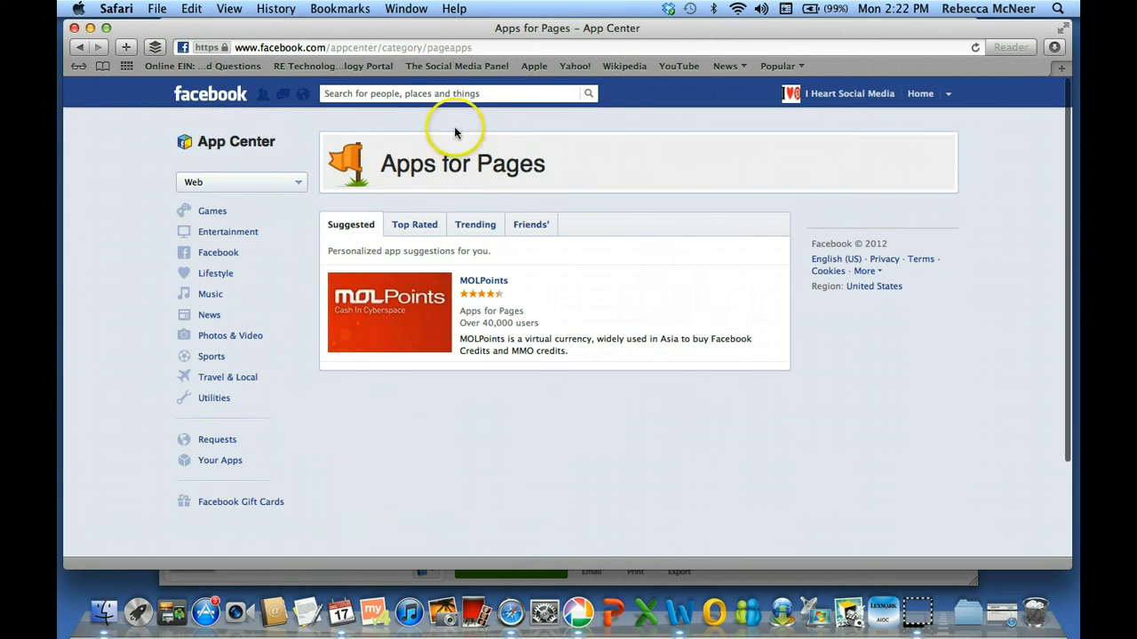
pyautogui.click(354, 93)
pyautogui.write('Twot')
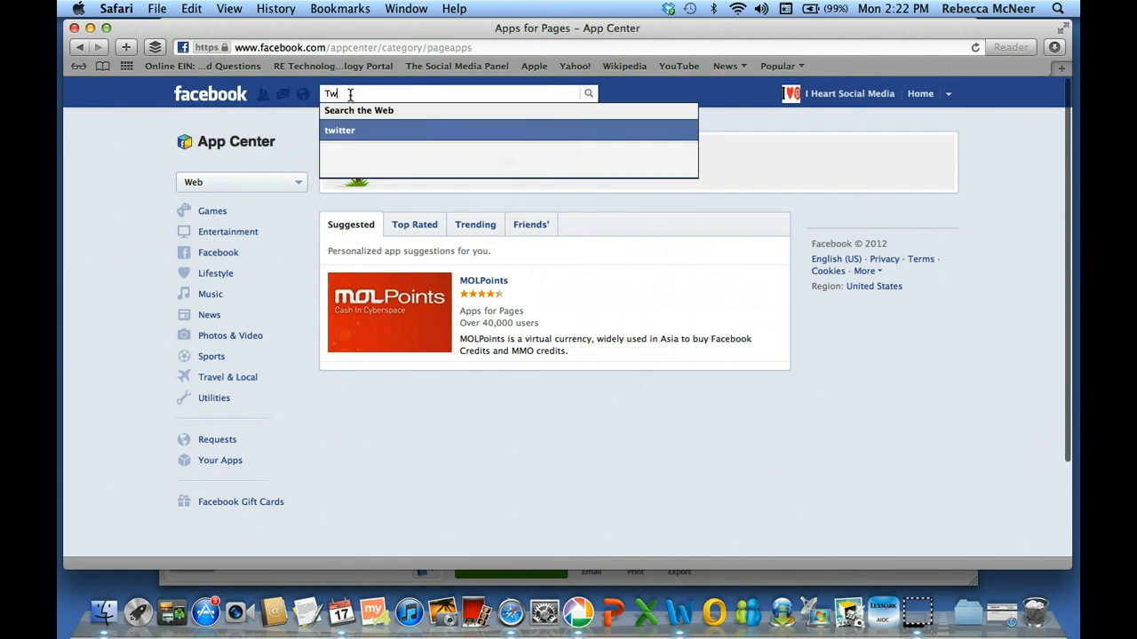
pyautogui.press('BackSpace')
pyautogui.press('BackSpace')
pyautogui.write('itter')
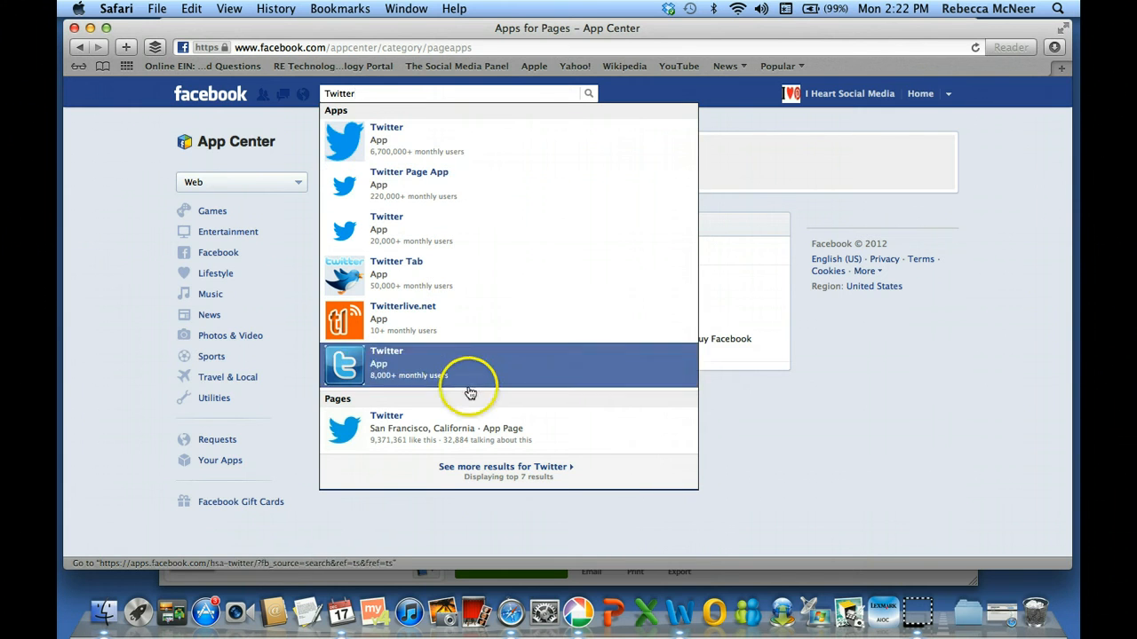
pyautogui.click(474, 440)
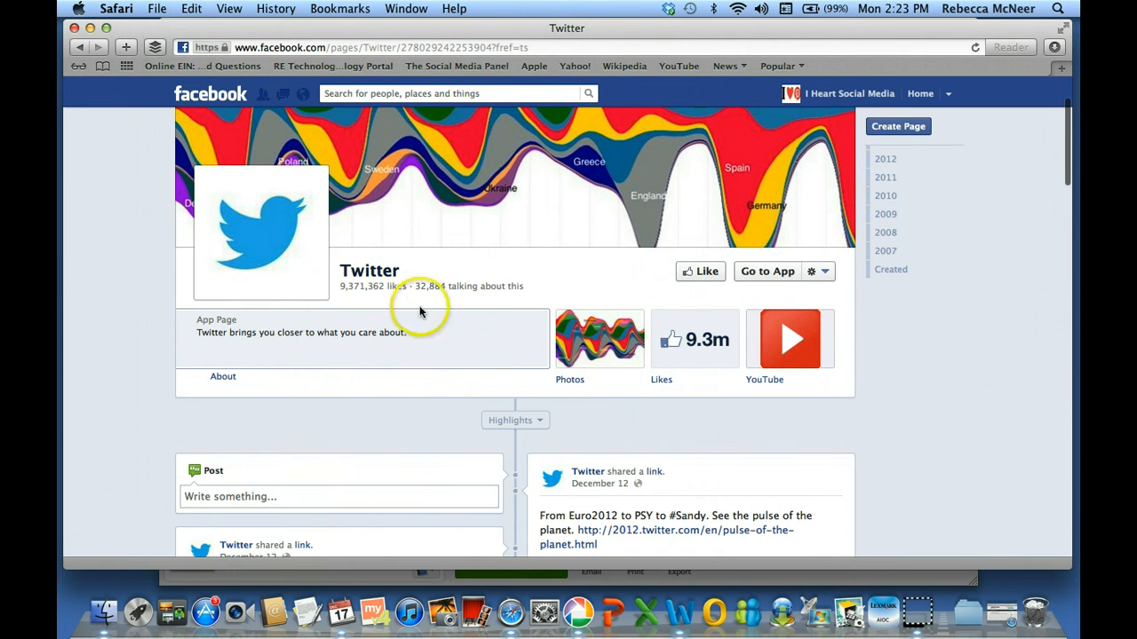
# Return to the Apps for Pages App Center, search 'twit' and pick the Twitter app
pyautogui.click(82, 50)
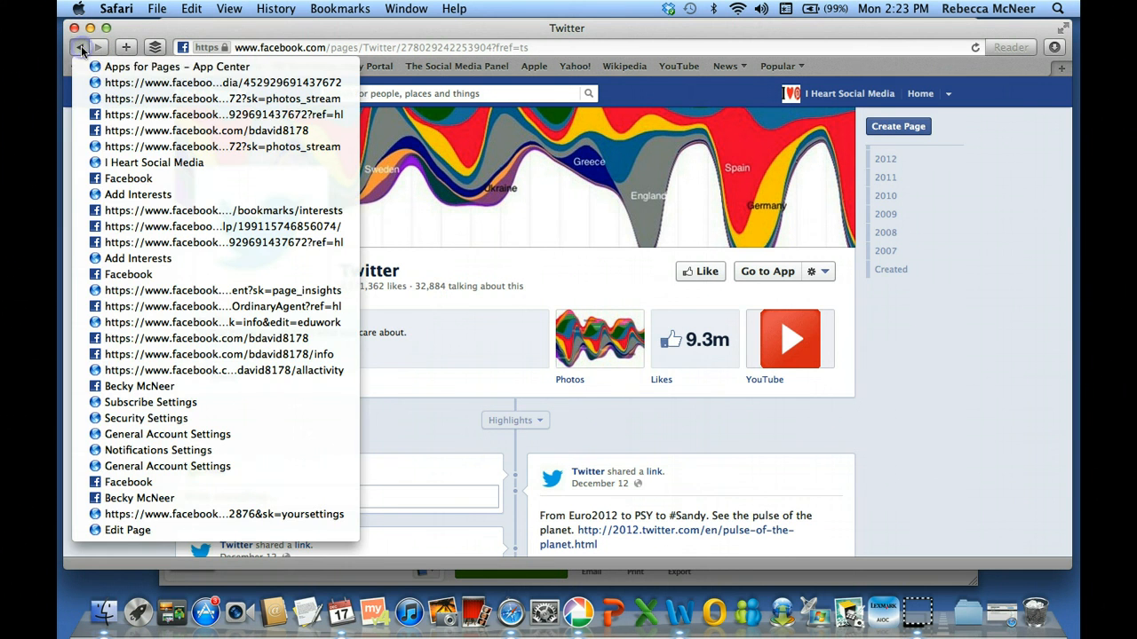
pyautogui.click(135, 68)
pyautogui.click(430, 94)
pyautogui.write('twit')
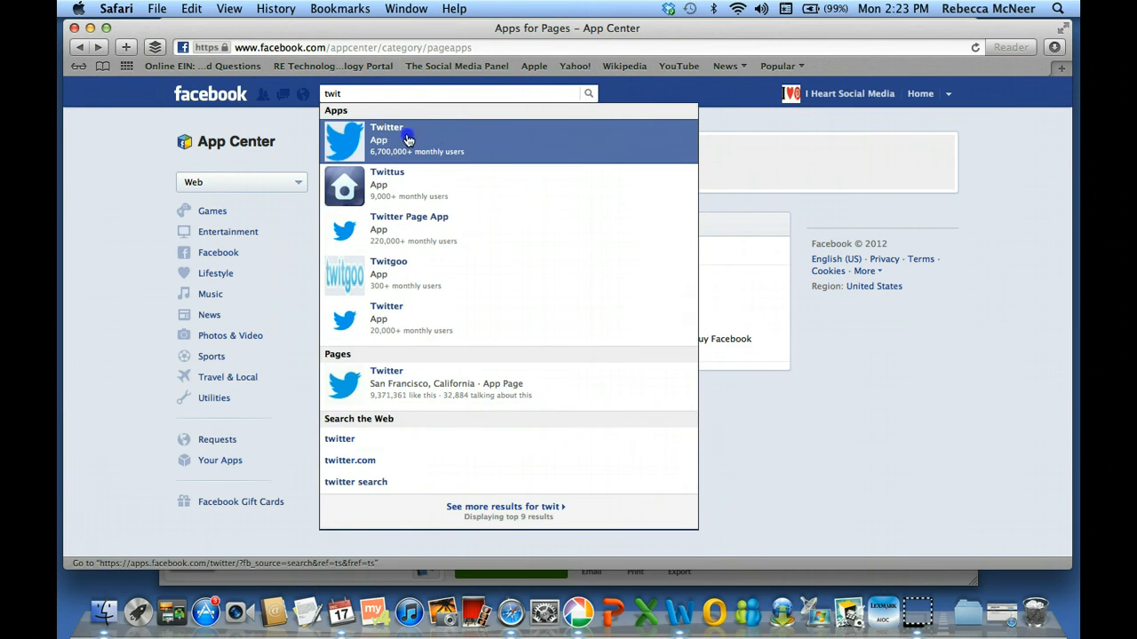
pyautogui.click(407, 138)
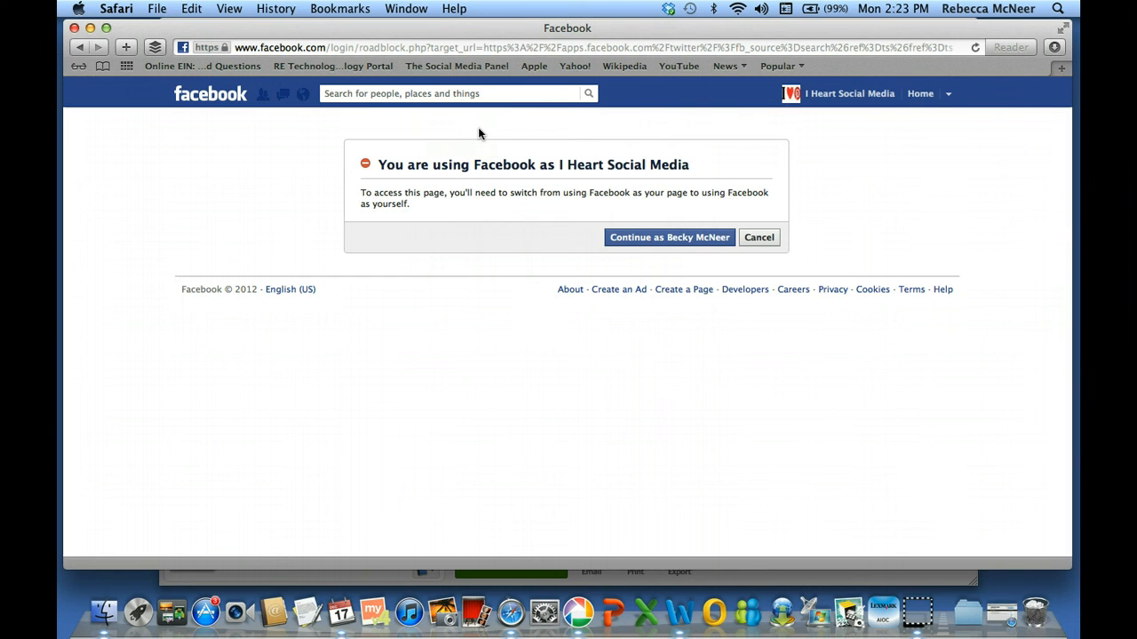
# Continue into the blank Twitter app as the personal profile, then back out and cancel to App Center
pyautogui.click(642, 236)
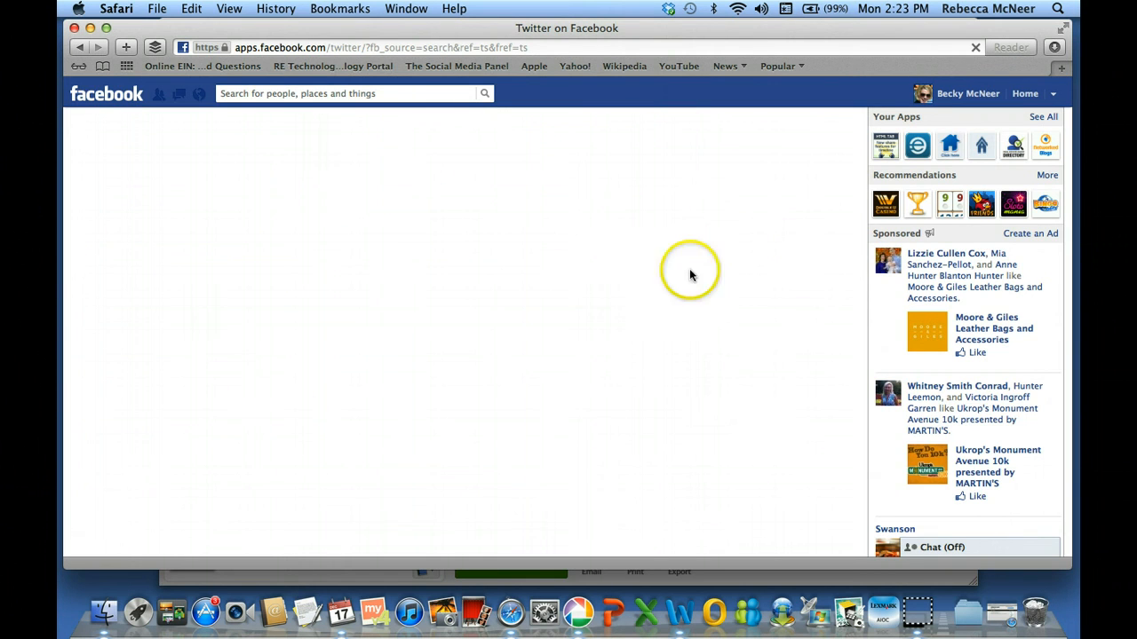
pyautogui.scroll(-8, 729, 295)
pyautogui.scroll(8, 729, 295)
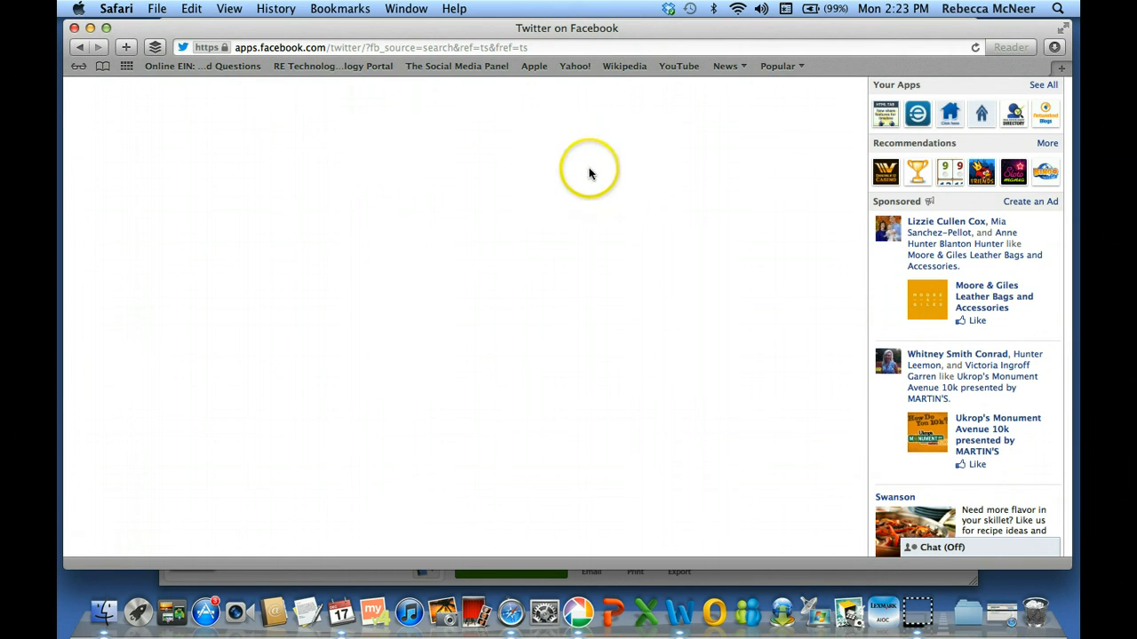
pyautogui.click(76, 48)
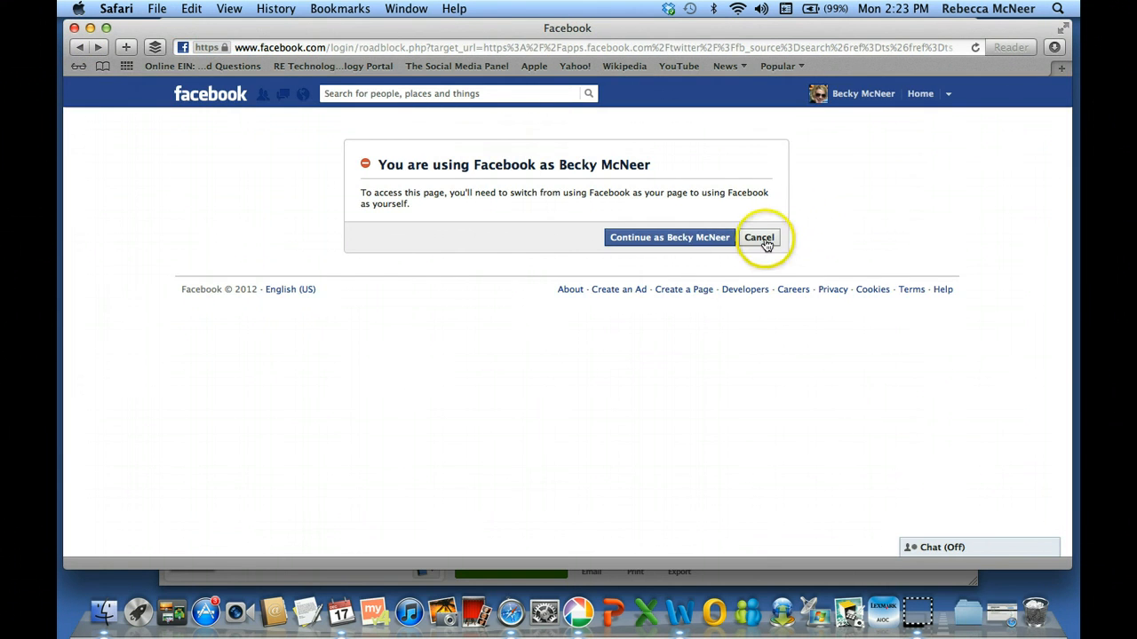
pyautogui.click(762, 240)
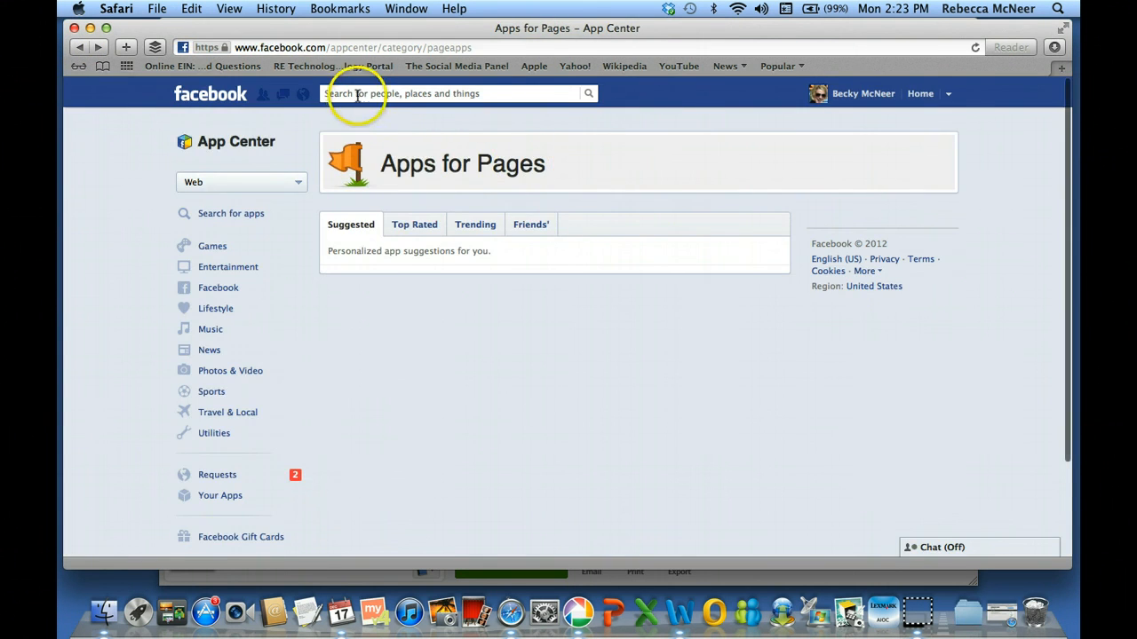
# Switch identities, passing through Clean Gal, to act as I Heart Social Media
pyautogui.click(955, 95)
pyautogui.click(887, 150)
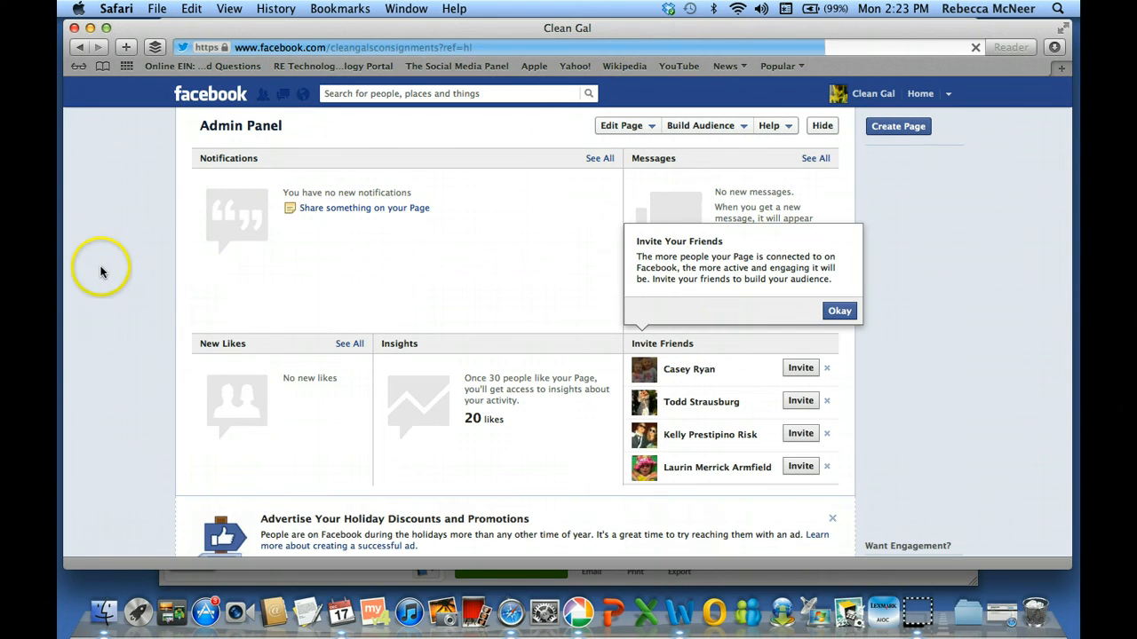
pyautogui.click(920, 93)
pyautogui.click(948, 94)
pyautogui.click(860, 167)
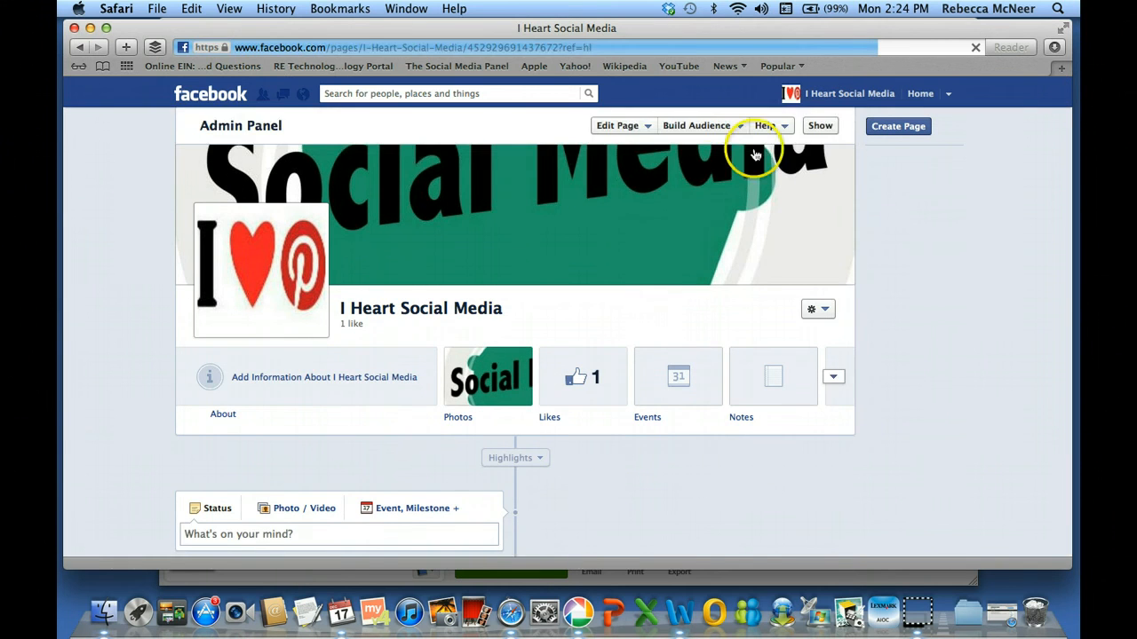
# Swap the Blog tab with Welcome, view the Welcome tab, then return to the timeline
pyautogui.click(837, 346)
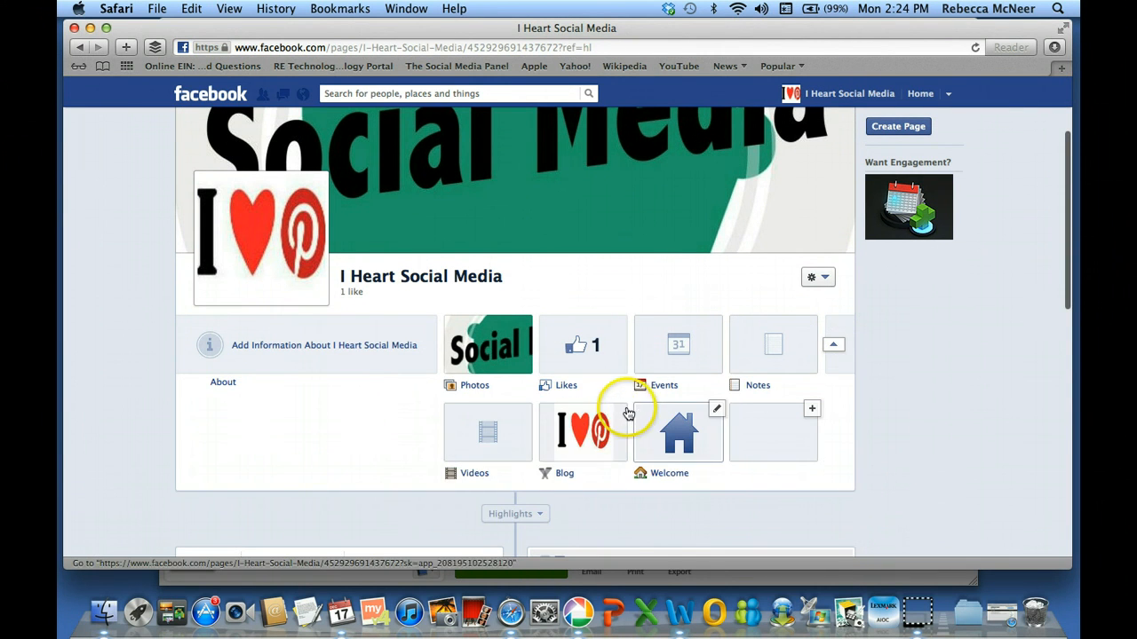
pyautogui.click(621, 408)
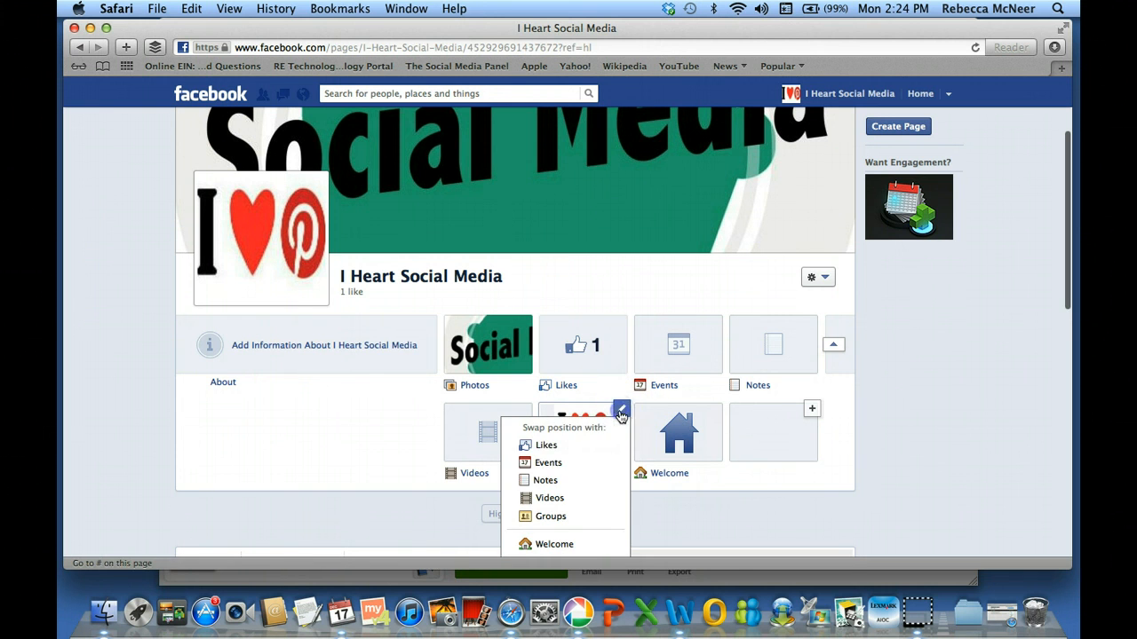
pyautogui.click(553, 543)
pyautogui.click(586, 432)
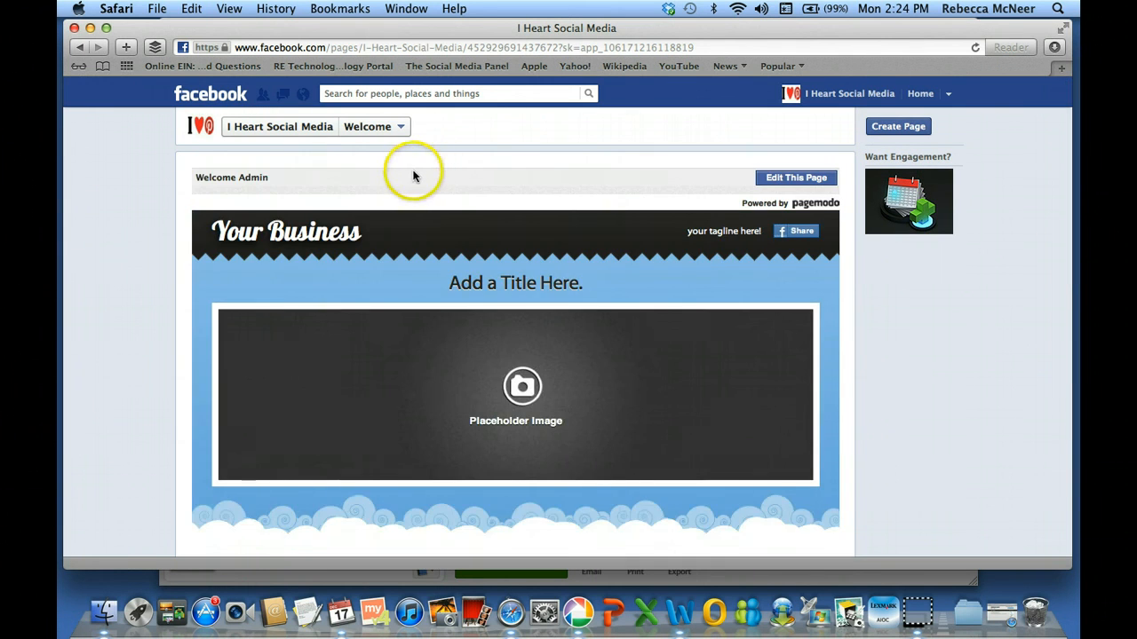
pyautogui.click(279, 127)
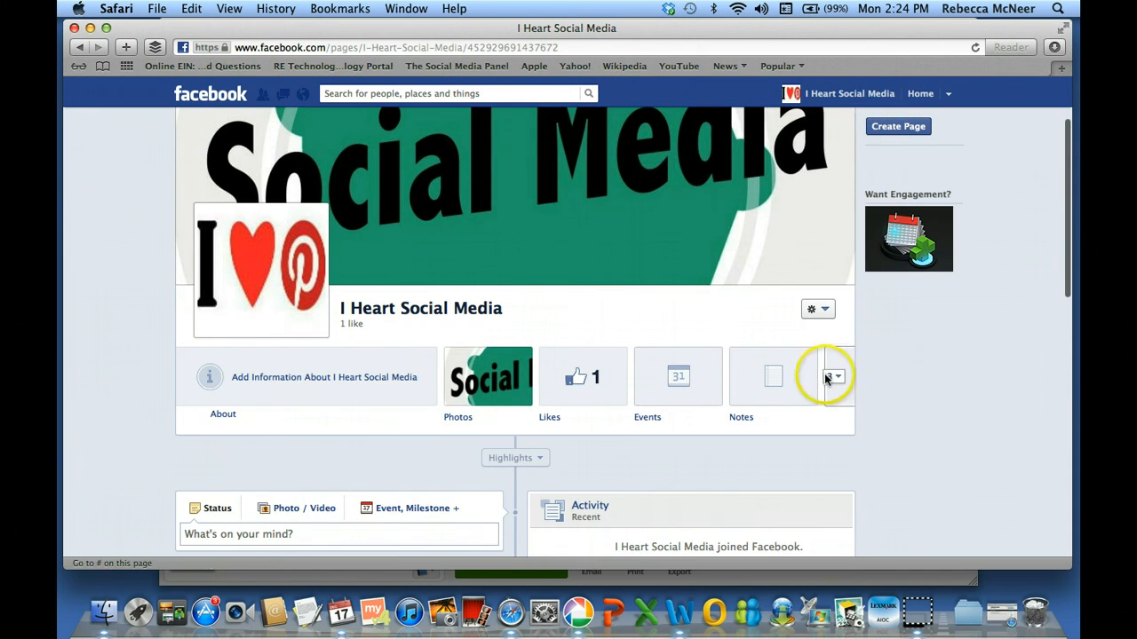
# Expand the page's app tabs and open the Blog tab with free Twitter, Pinterest, YouTube and Instagram tabs
pyautogui.click(835, 376)
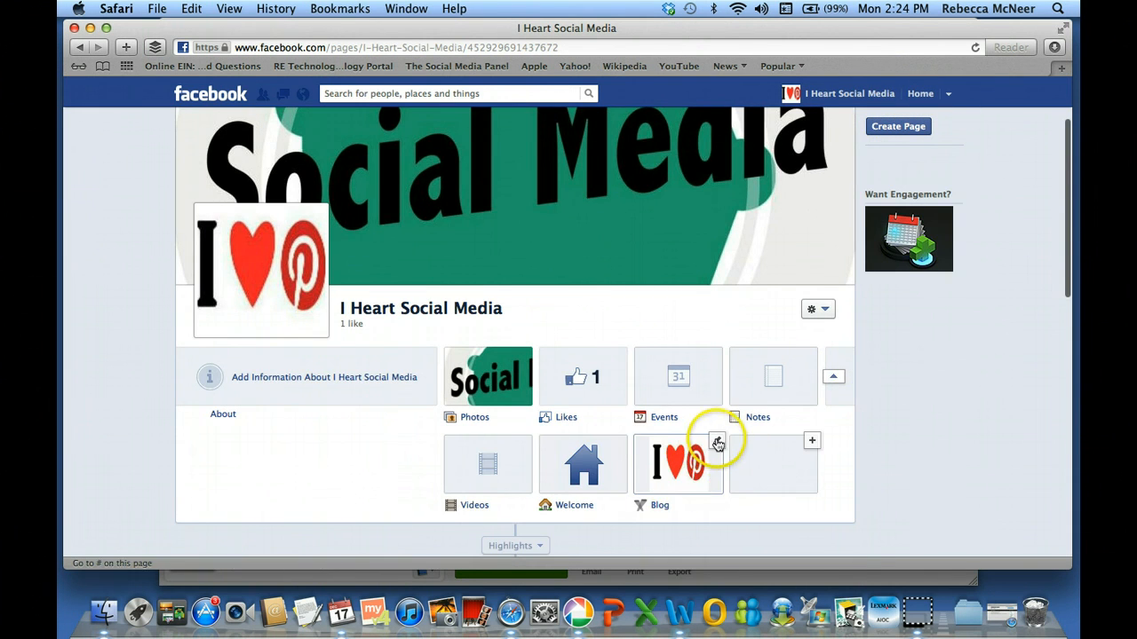
pyautogui.click(717, 443)
pyautogui.click(654, 439)
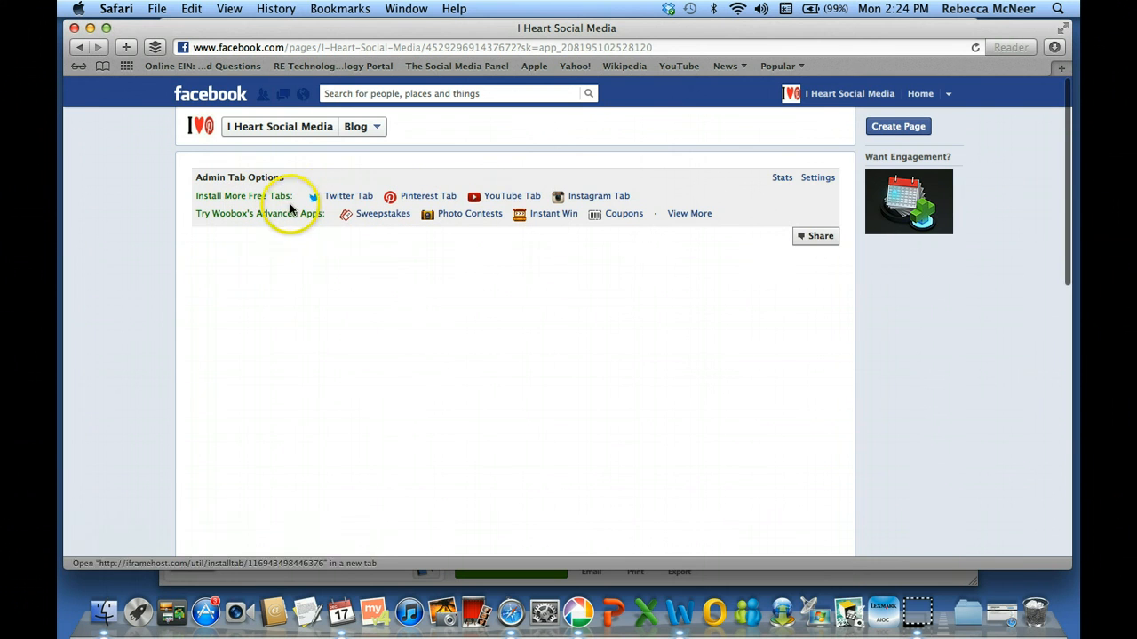
# Install the free Woobox Twitter tab on the I Heart Social Media page
pyautogui.click(341, 199)
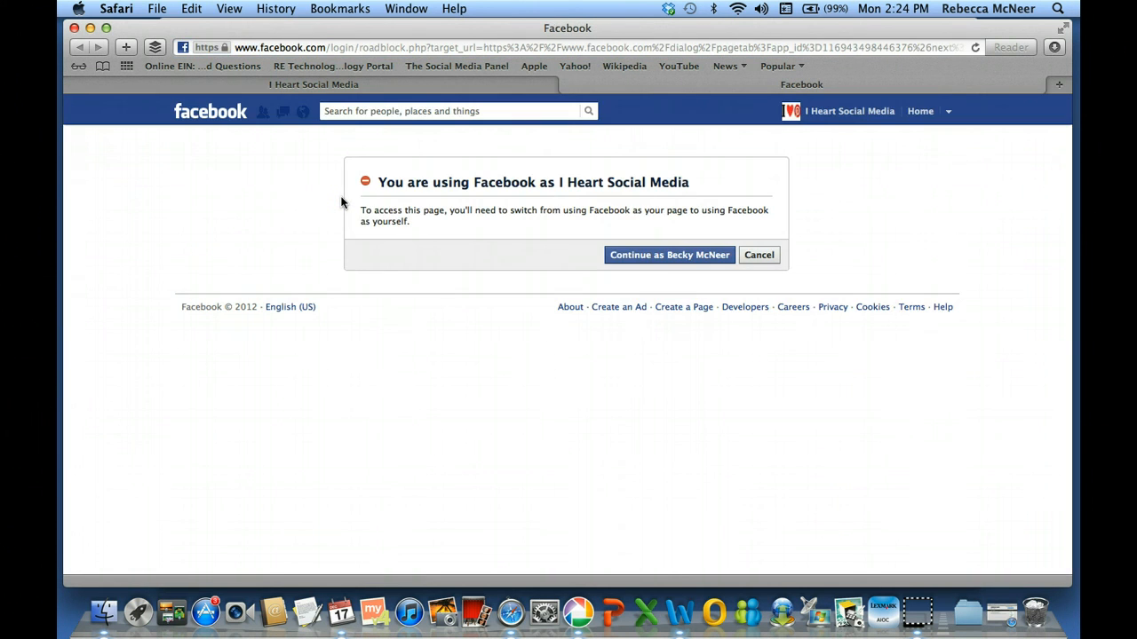
pyautogui.click(644, 257)
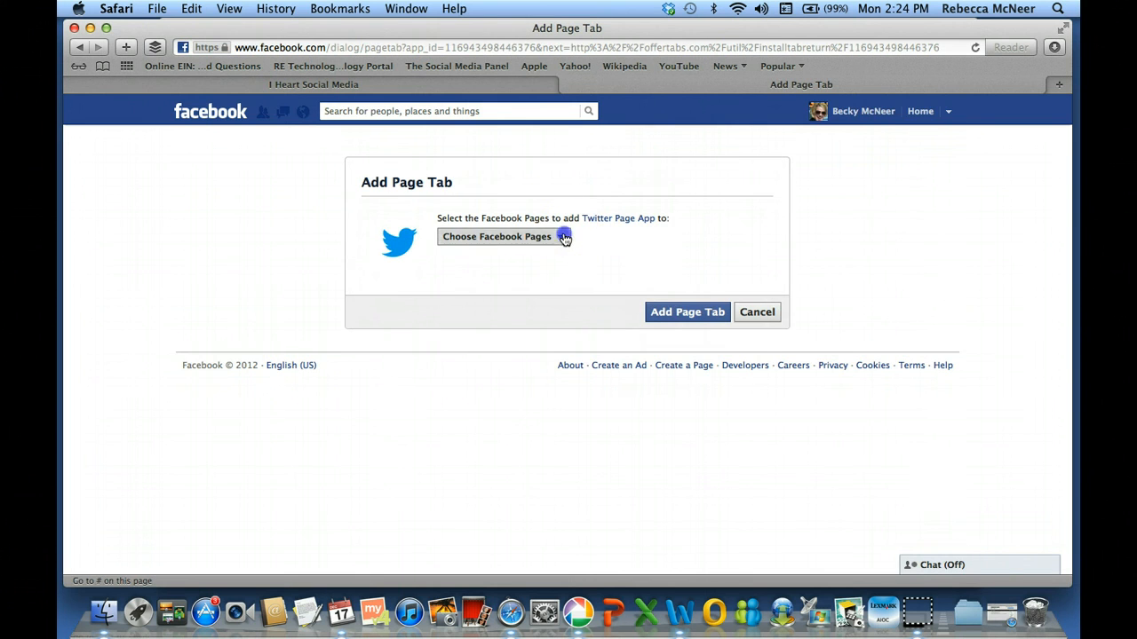
pyautogui.click(561, 237)
pyautogui.click(557, 256)
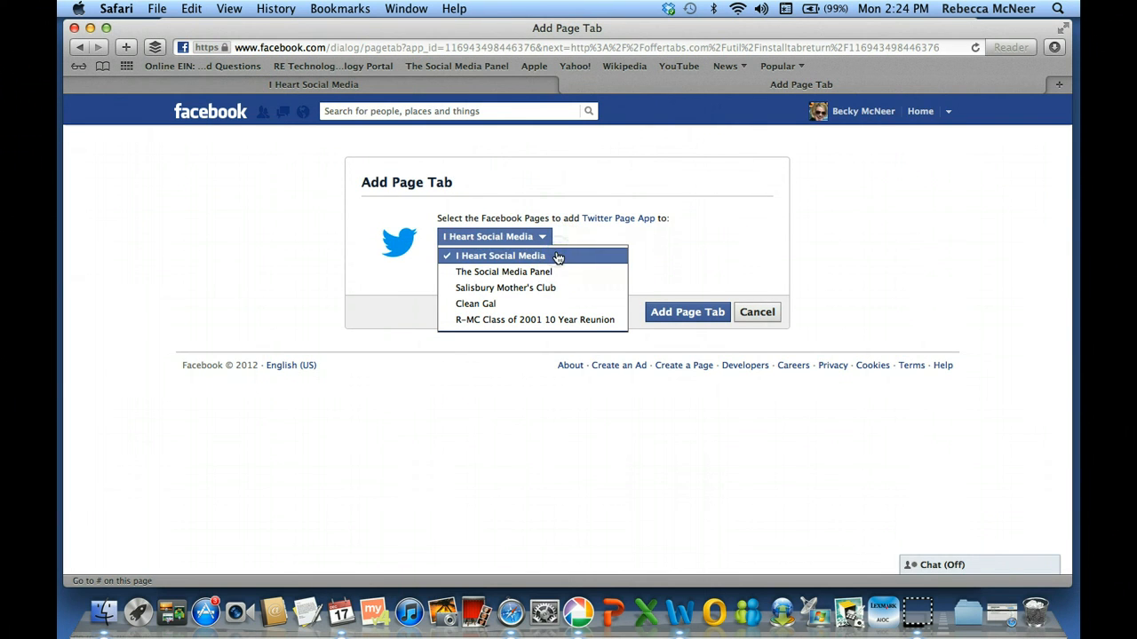
pyautogui.click(696, 314)
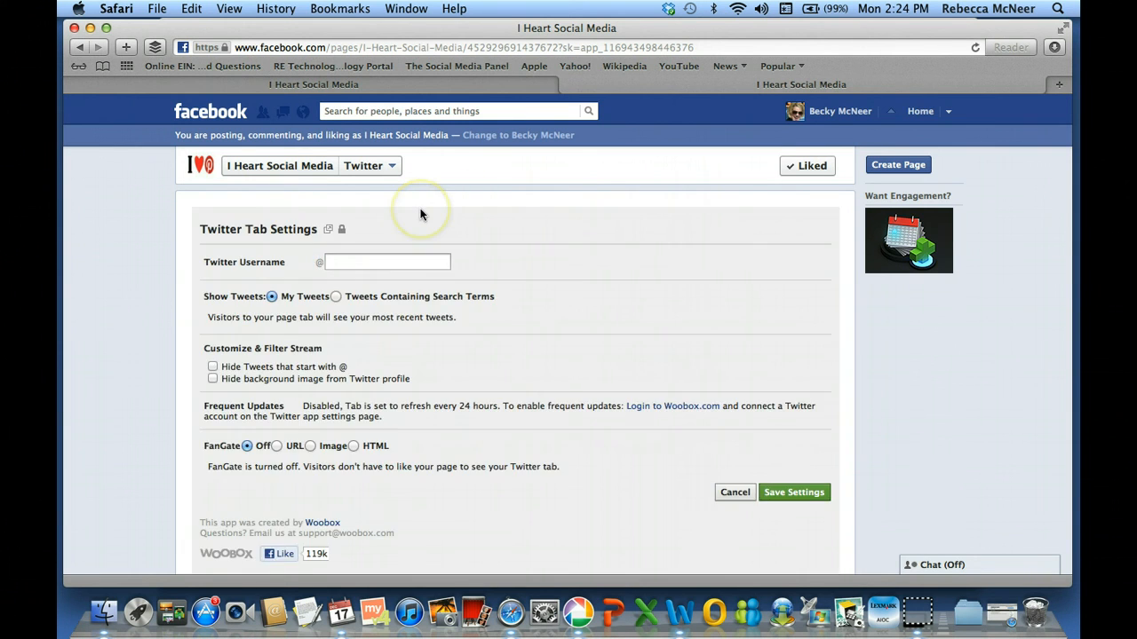
# Enter the Twitter username, save the tab settings, and return to the page timeline
pyautogui.click(348, 258)
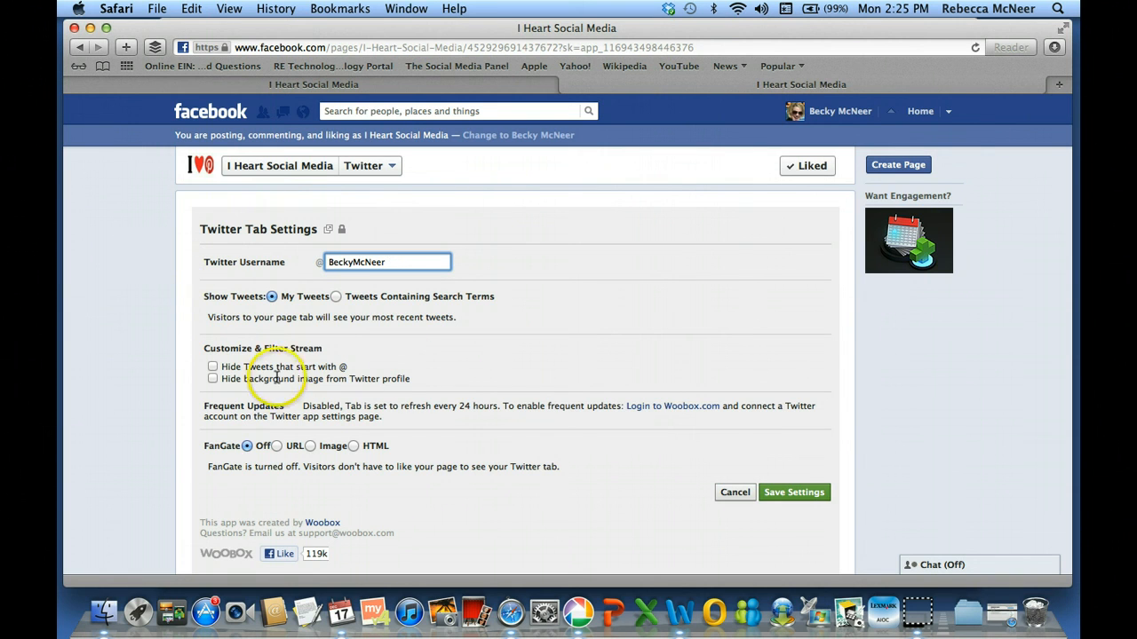
pyautogui.click(778, 497)
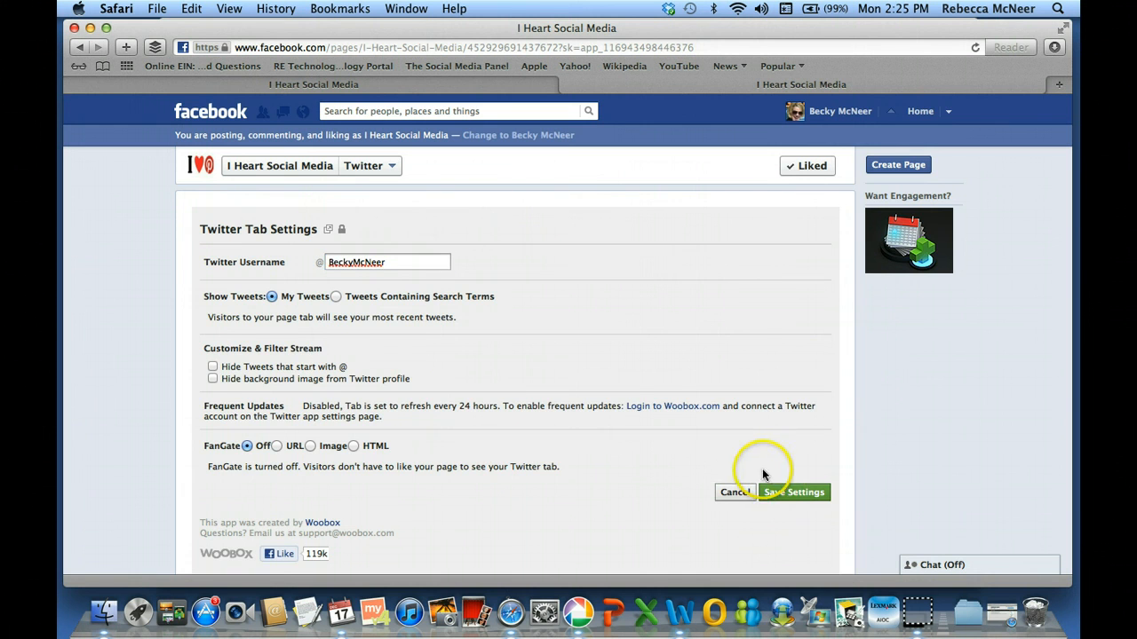
pyautogui.click(292, 166)
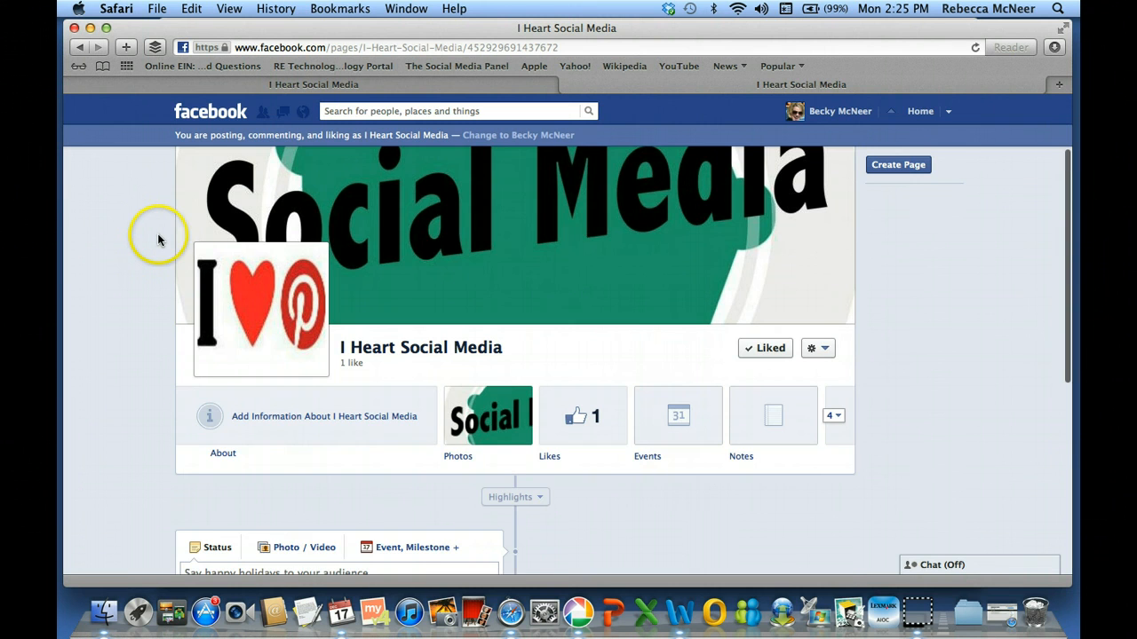
# Expand the second row of app tabs, now showing Twitter, and reopen the Blog tab
pyautogui.click(832, 415)
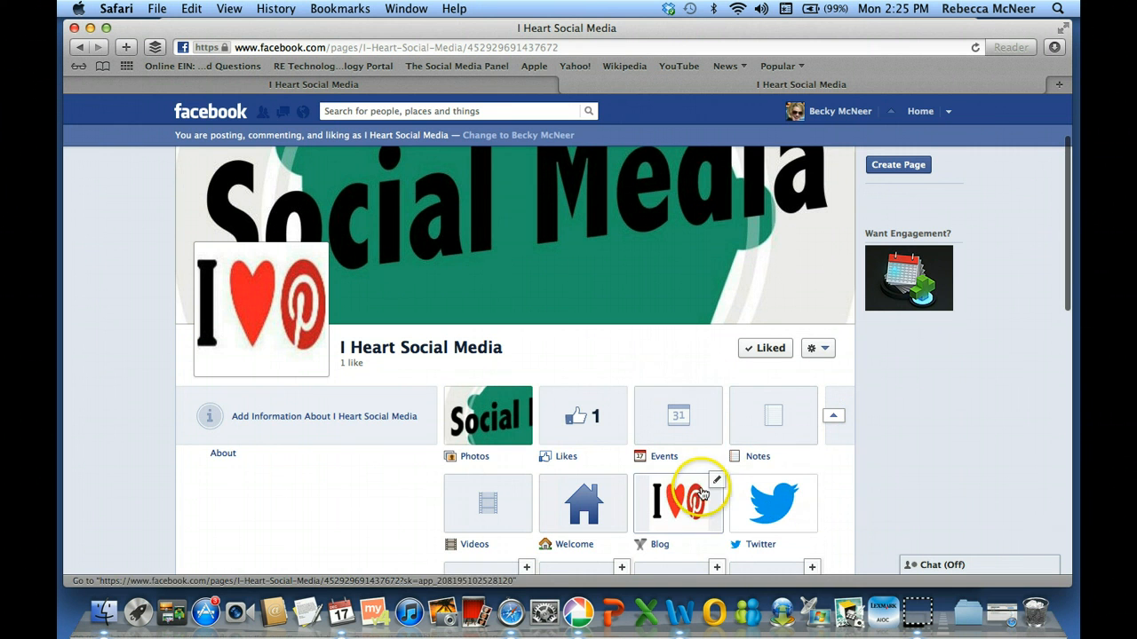
pyautogui.click(717, 479)
pyautogui.click(649, 471)
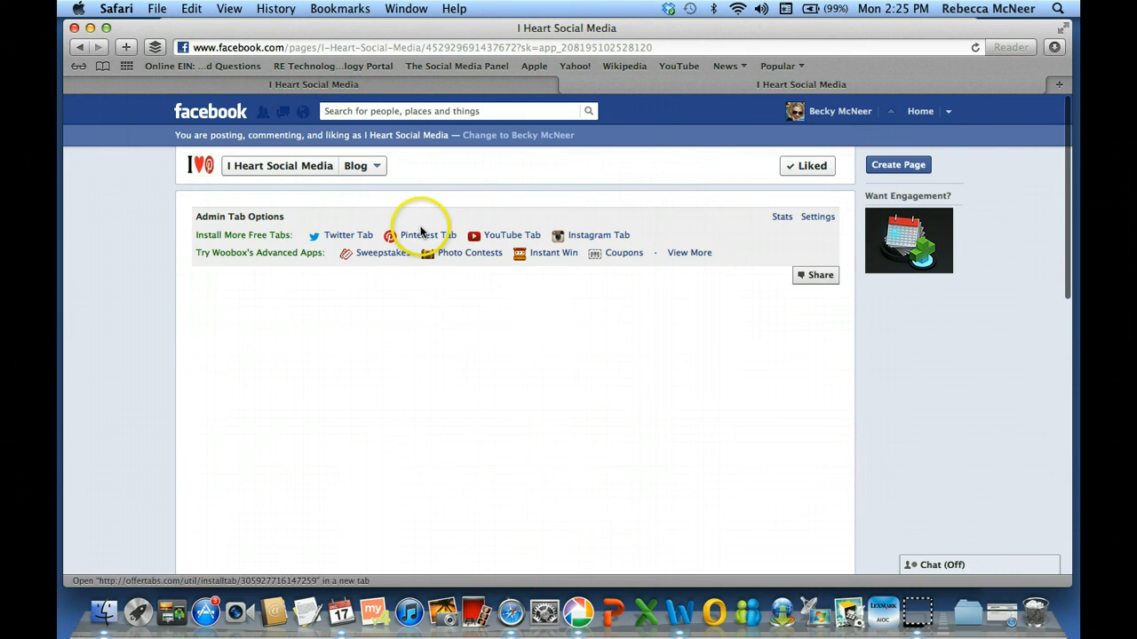
# Add the free Pinterest tab to the I Heart Social Media page
pyautogui.click(434, 236)
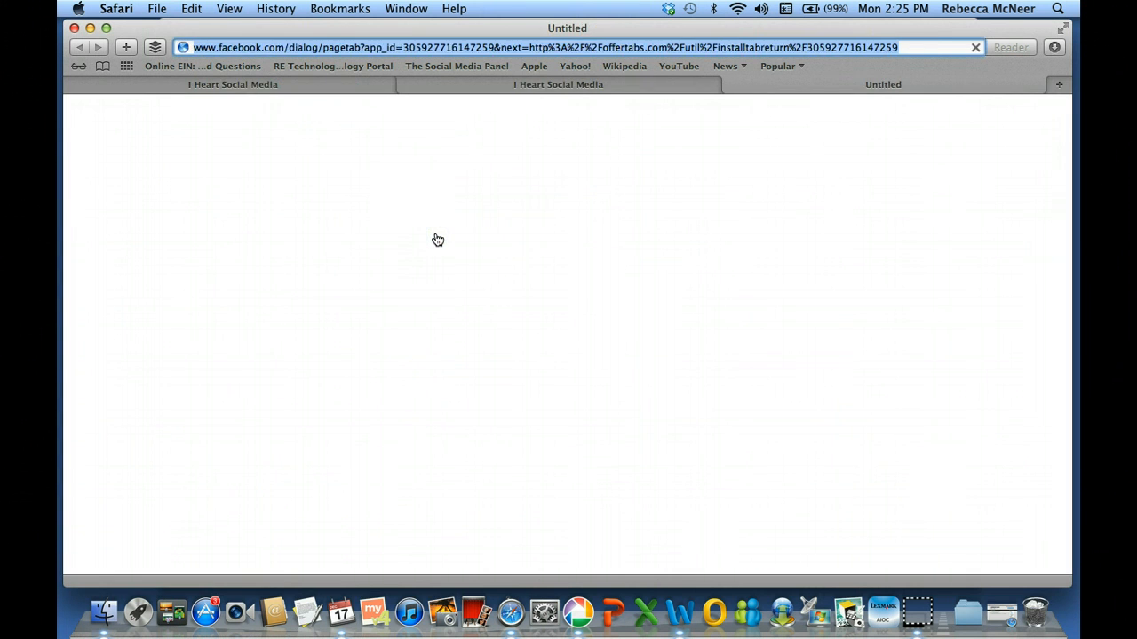
pyautogui.click(507, 238)
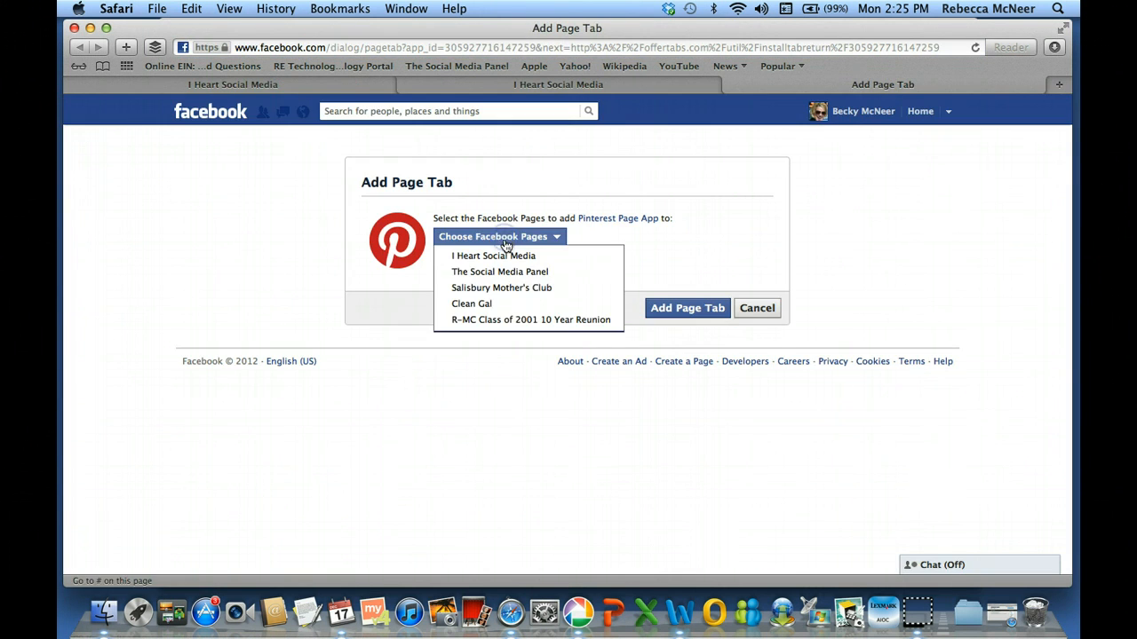
pyautogui.click(507, 255)
pyautogui.click(667, 309)
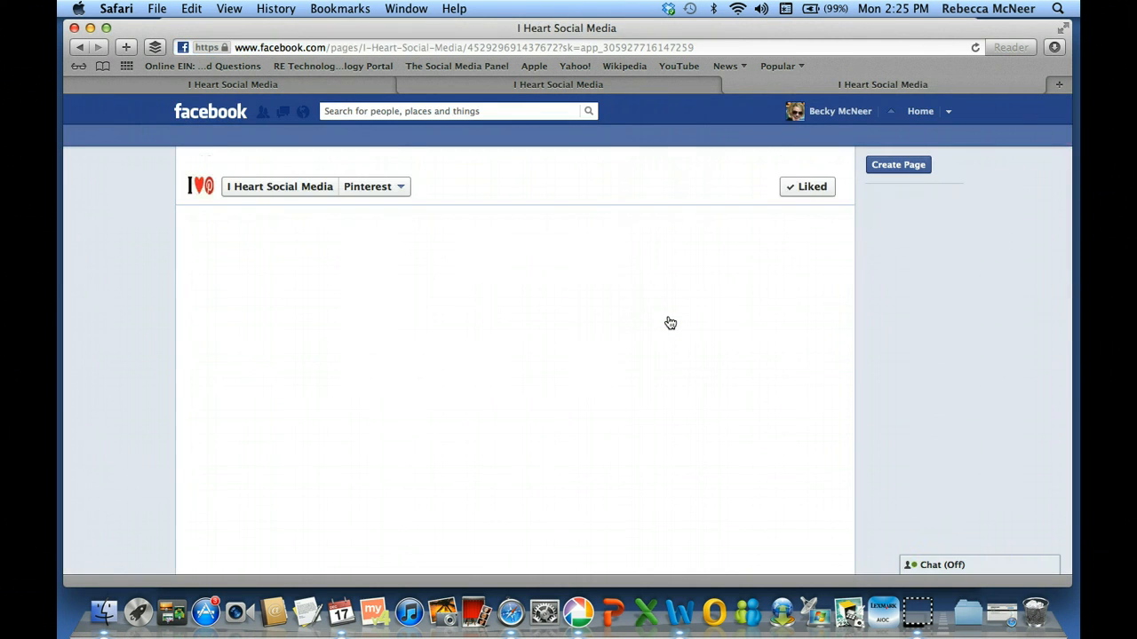
# Enter the Pinterest username in the new tab, save its settings, and return to the timeline
pyautogui.click(377, 176)
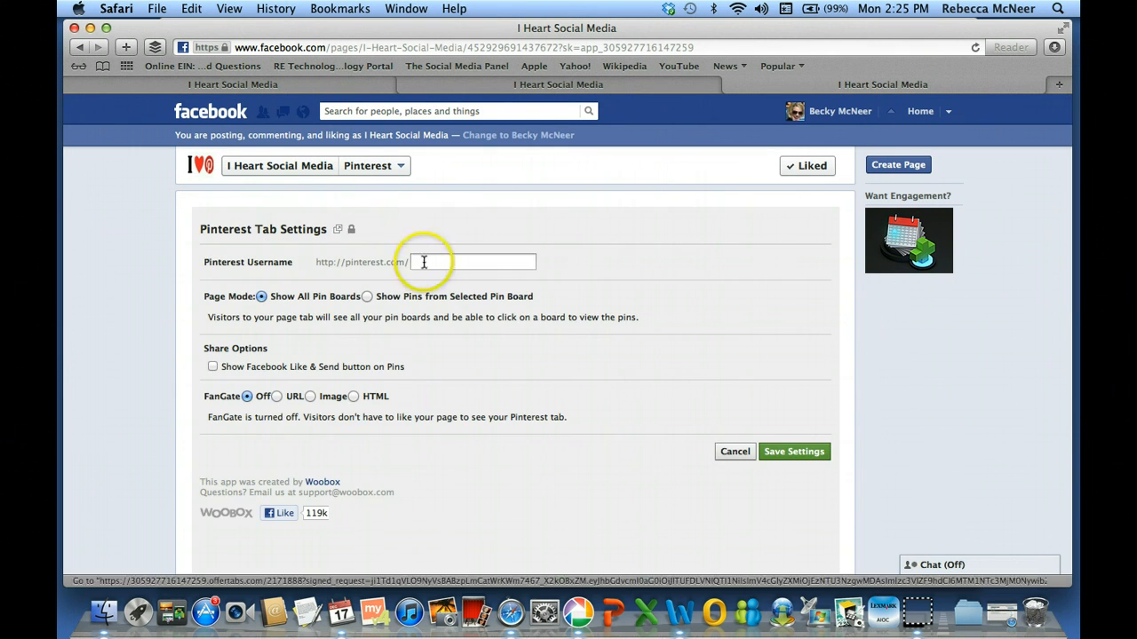
pyautogui.click(425, 262)
pyautogui.write('NYOA')
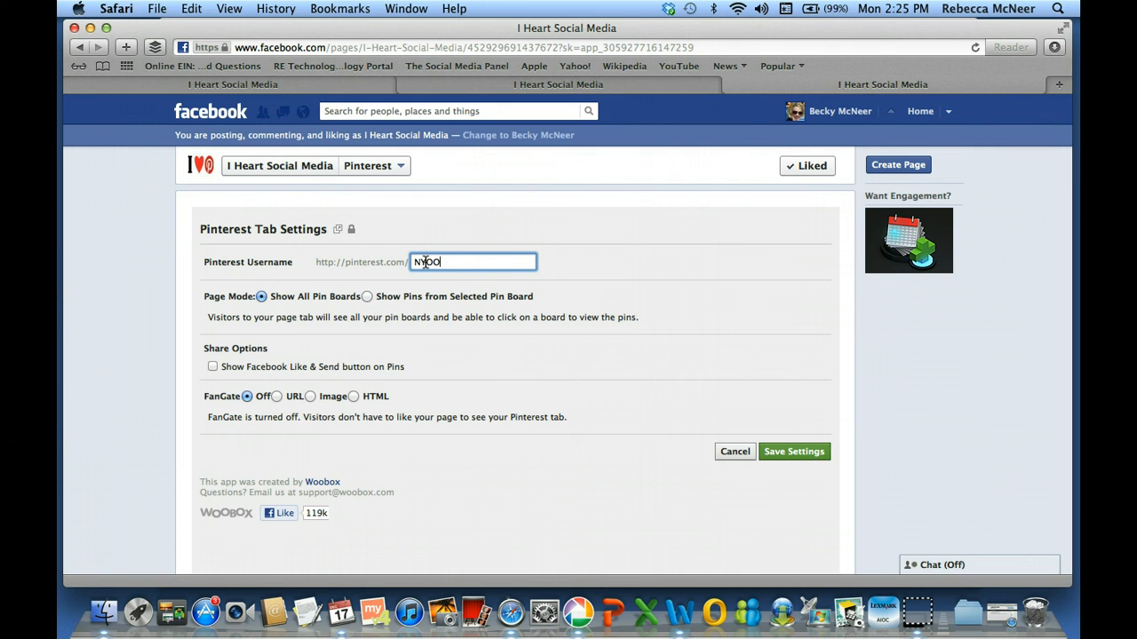
pyautogui.click(795, 451)
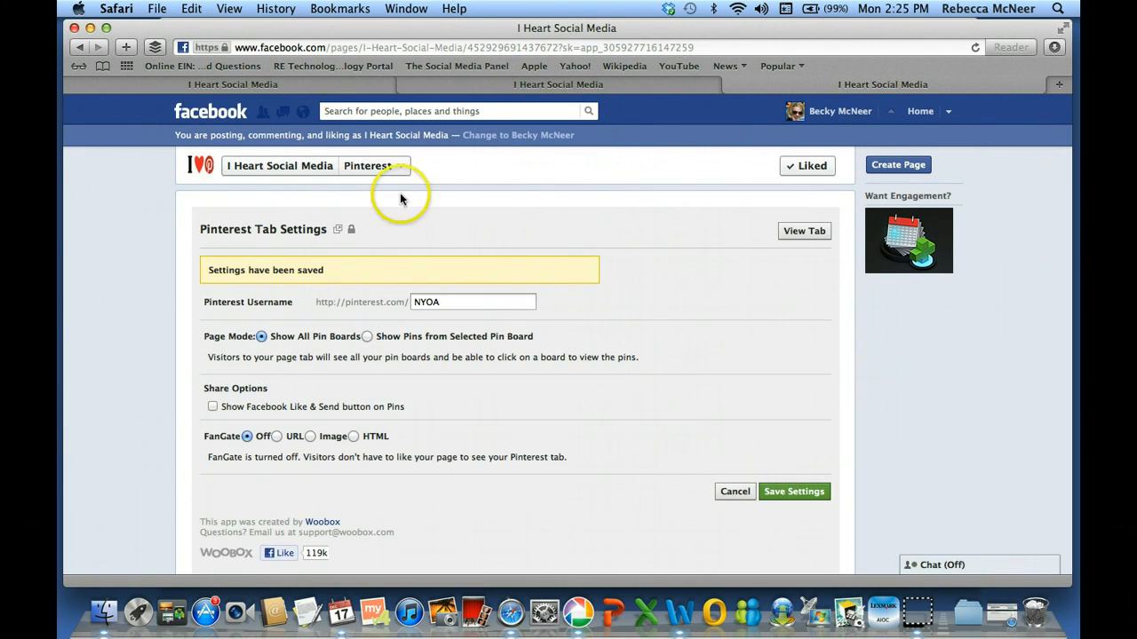
pyautogui.click(302, 165)
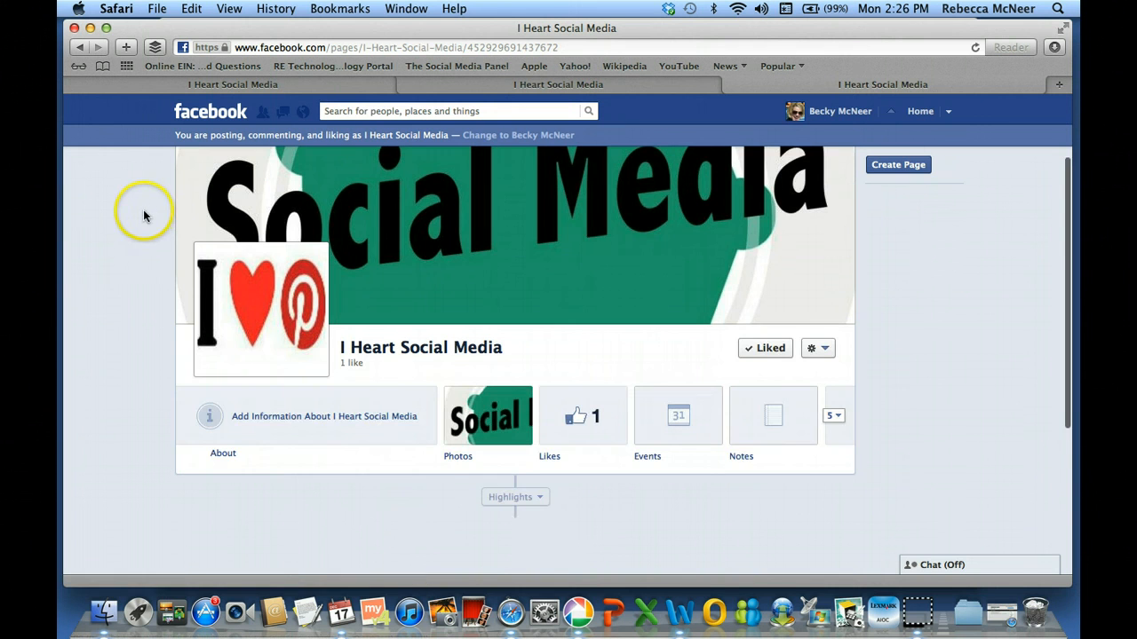
# Expand all app tabs to confirm Pinterest is listed, then switch to the home News Feed
pyautogui.click(834, 416)
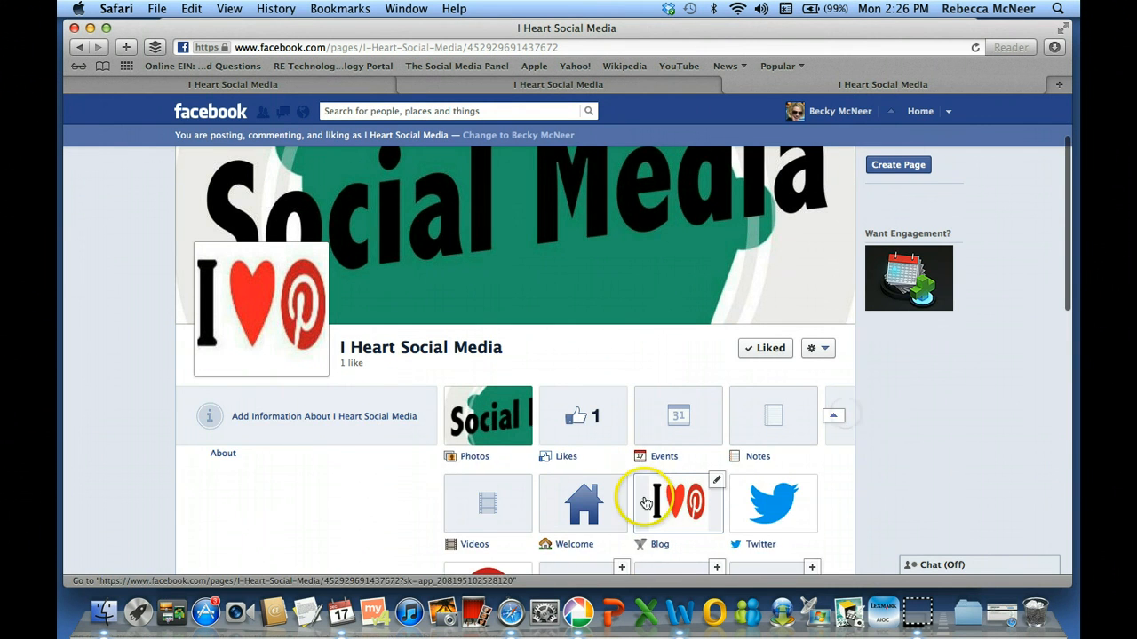
pyautogui.scroll(-2, 646, 504)
pyautogui.scroll(-2, 646, 504)
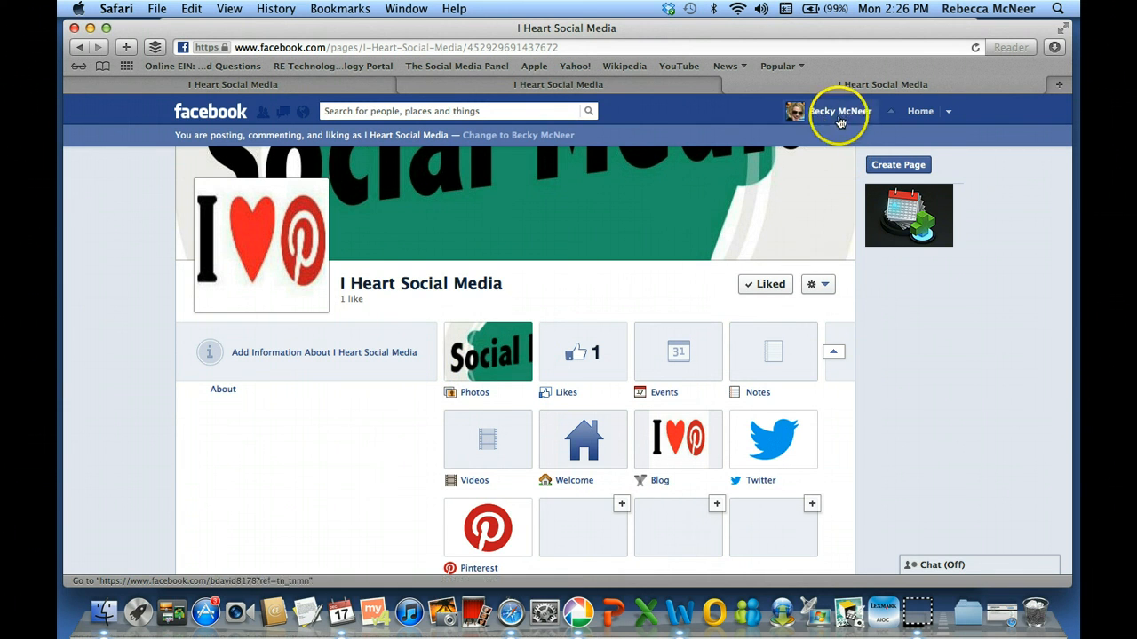
pyautogui.click(950, 114)
pyautogui.click(920, 111)
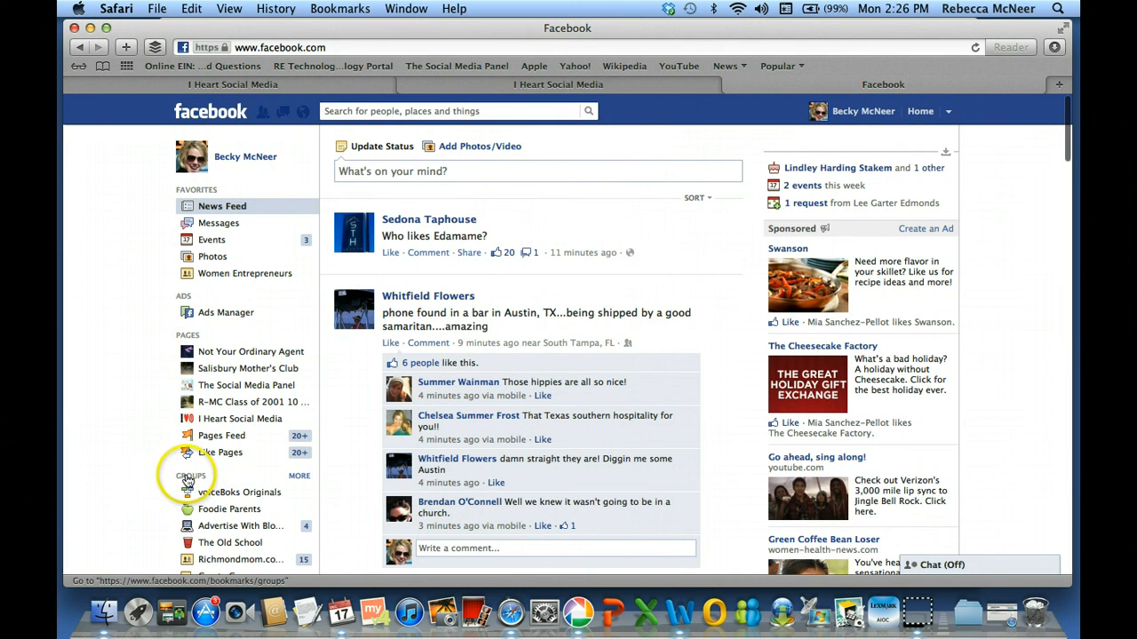
# Open the full Groups list and start a new group named 'The Social Media Gurus'
pyautogui.scroll(-2, 204, 471)
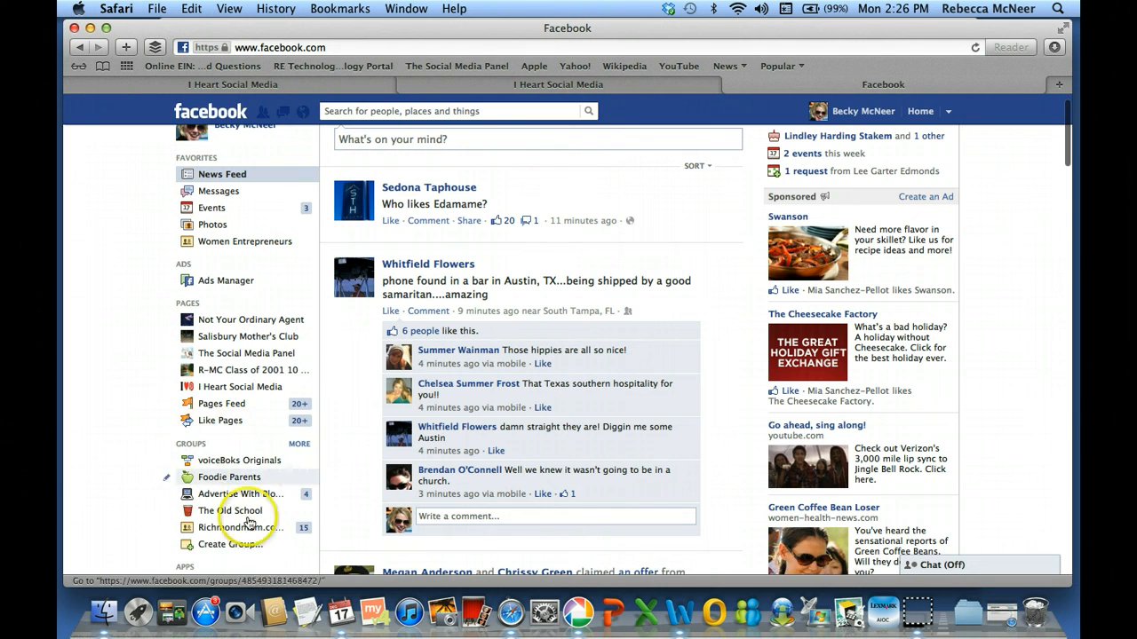
pyautogui.click(299, 444)
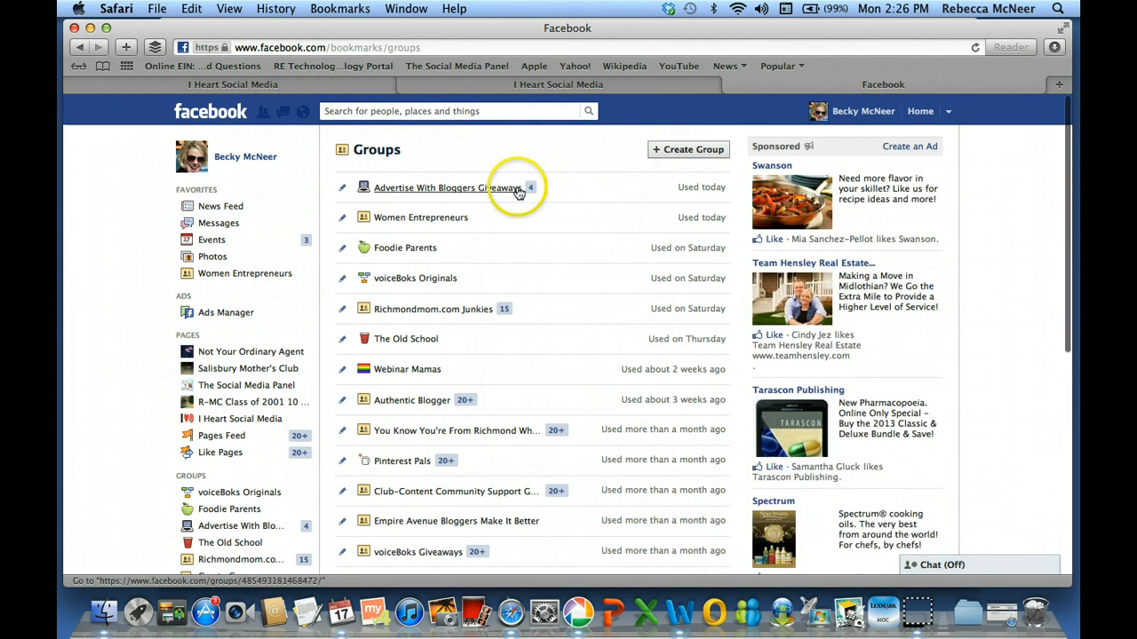
pyautogui.click(697, 150)
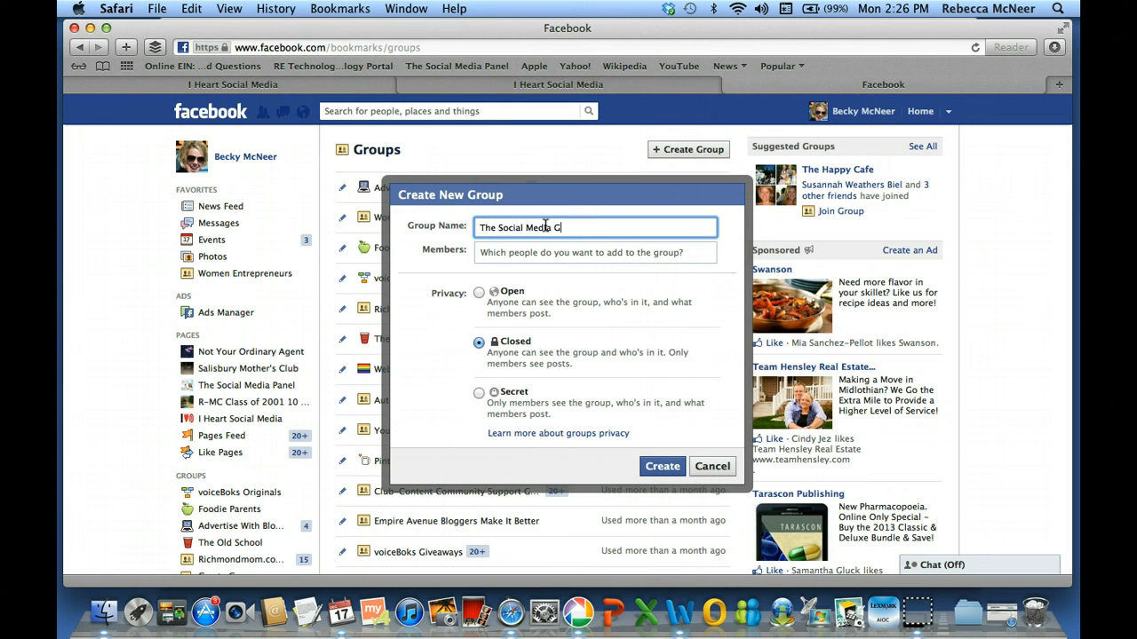
# Search friends with '@' in the Members field and add the matching friend
pyautogui.click(548, 252)
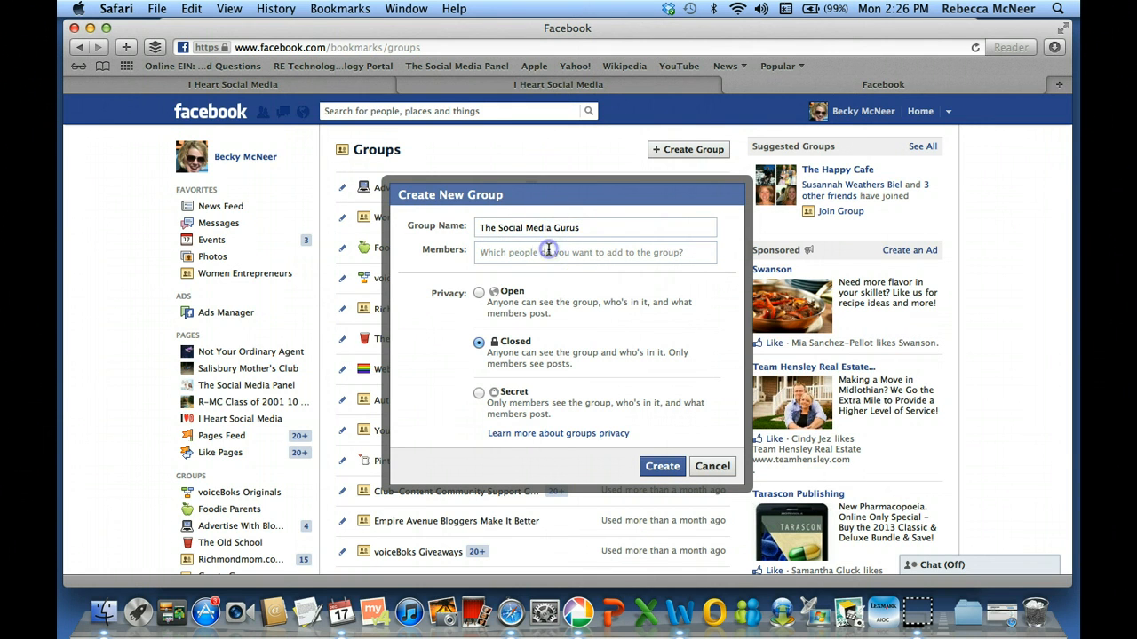
pyautogui.write('@')
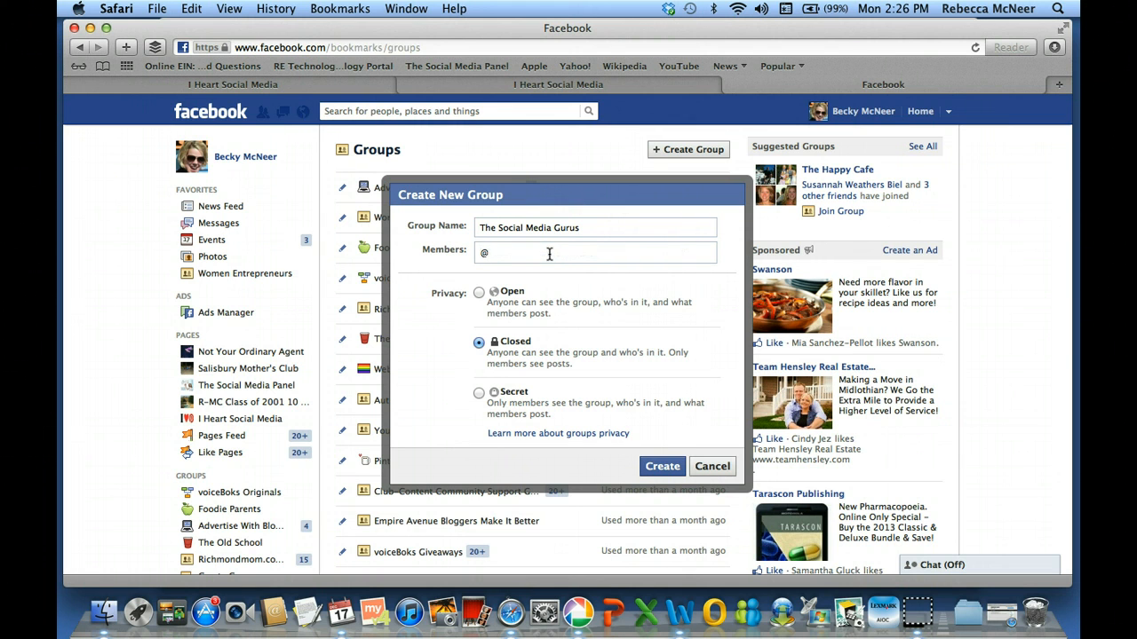
pyautogui.write('Lie')
pyautogui.press('BackSpace')
pyautogui.press('BackSpace')
pyautogui.write('e')
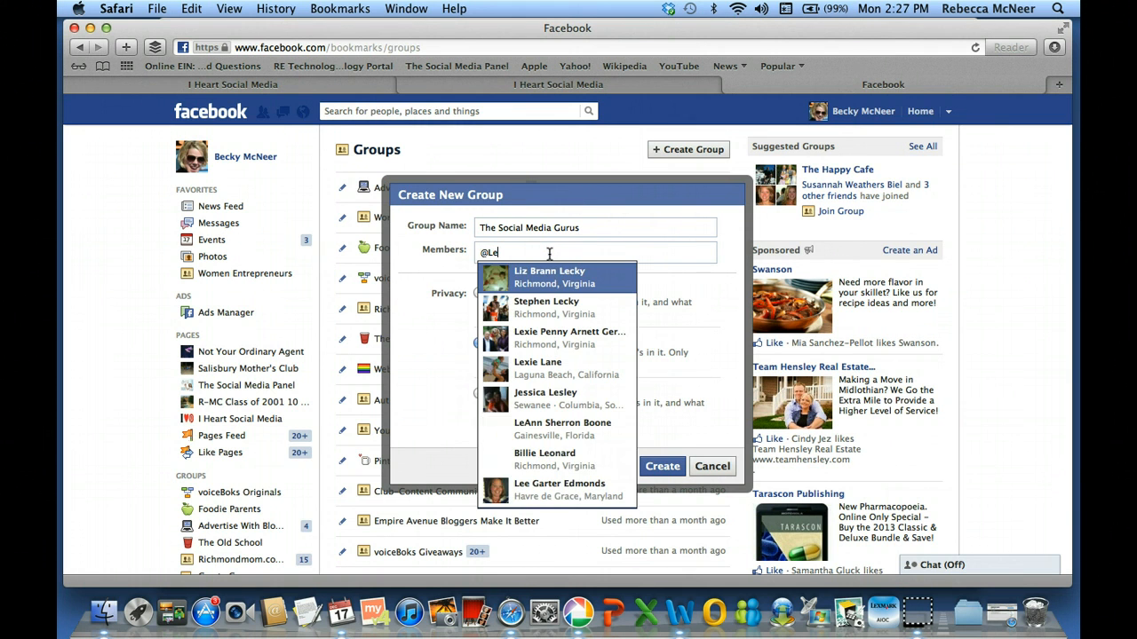
pyautogui.write('i')
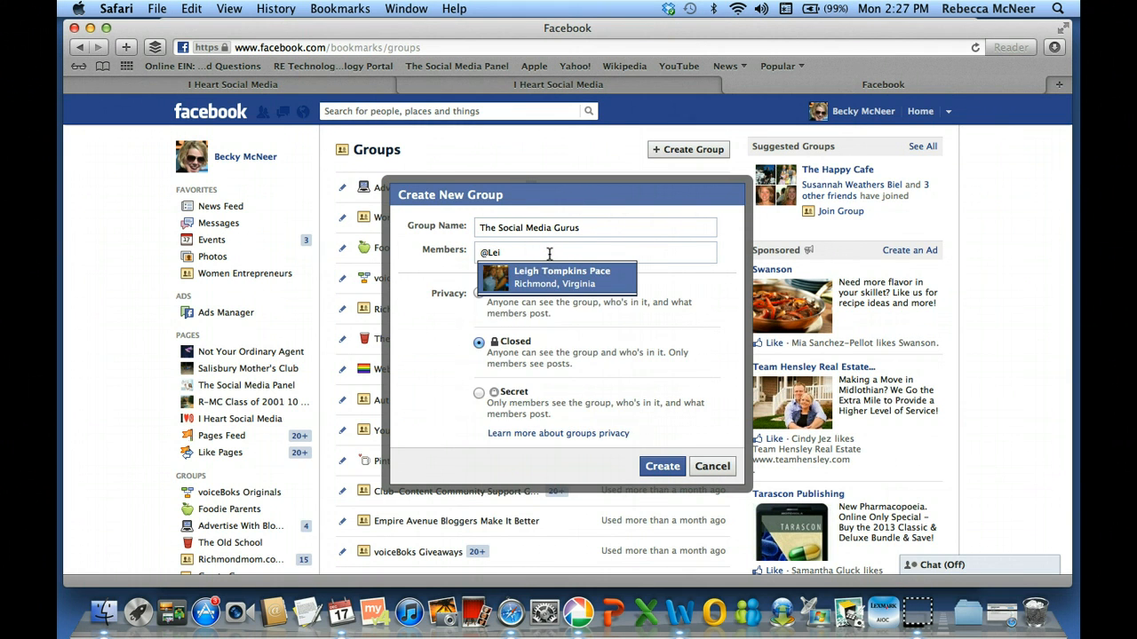
pyautogui.press('BackSpace')
pyautogui.write('xie')
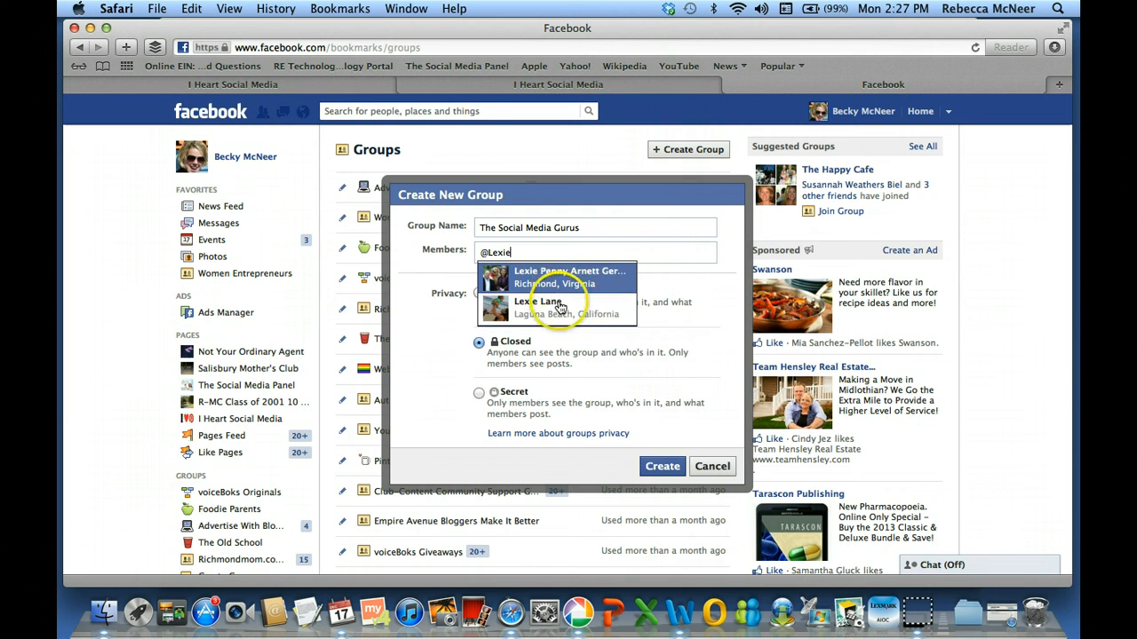
pyautogui.click(559, 304)
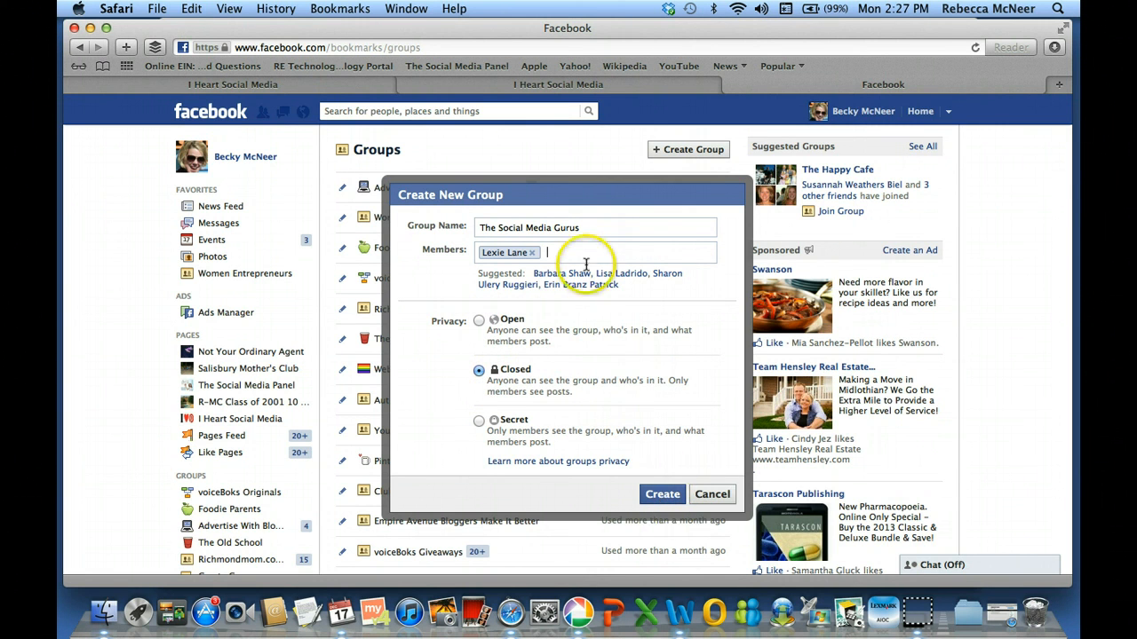
# Discard the unfinished second member search and create the group with Closed privacy
pyautogui.write('@Becky')
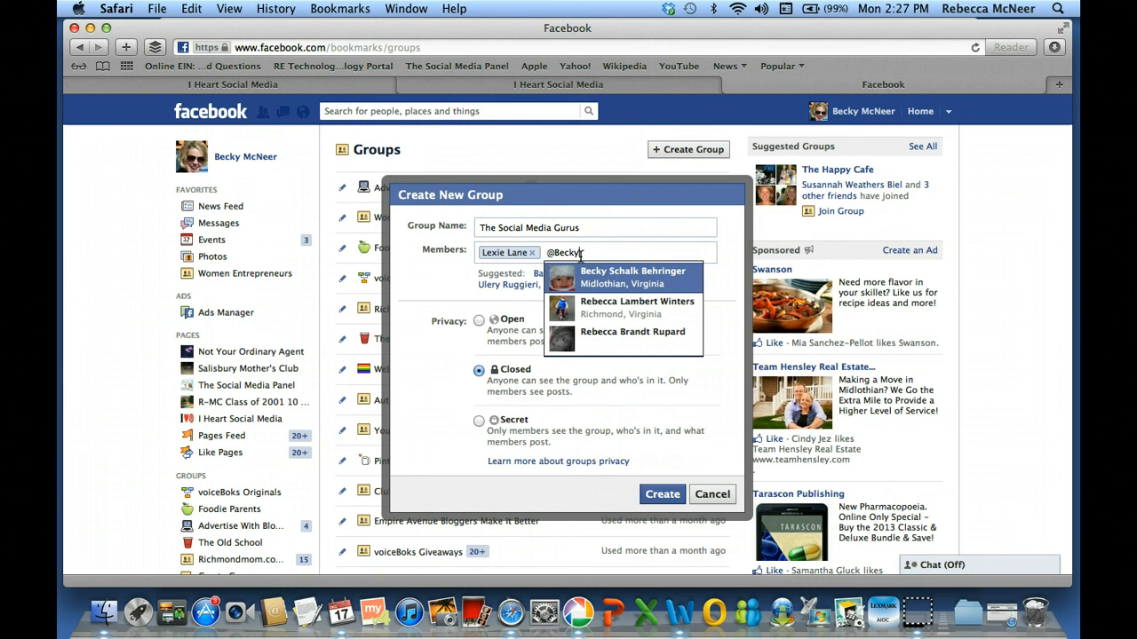
pyautogui.press('BackSpace')
pyautogui.press('BackSpace')
pyautogui.press('BackSpace')
pyautogui.press('BackSpace')
pyautogui.press('BackSpace')
pyautogui.press('BackSpace')
pyautogui.click(663, 495)
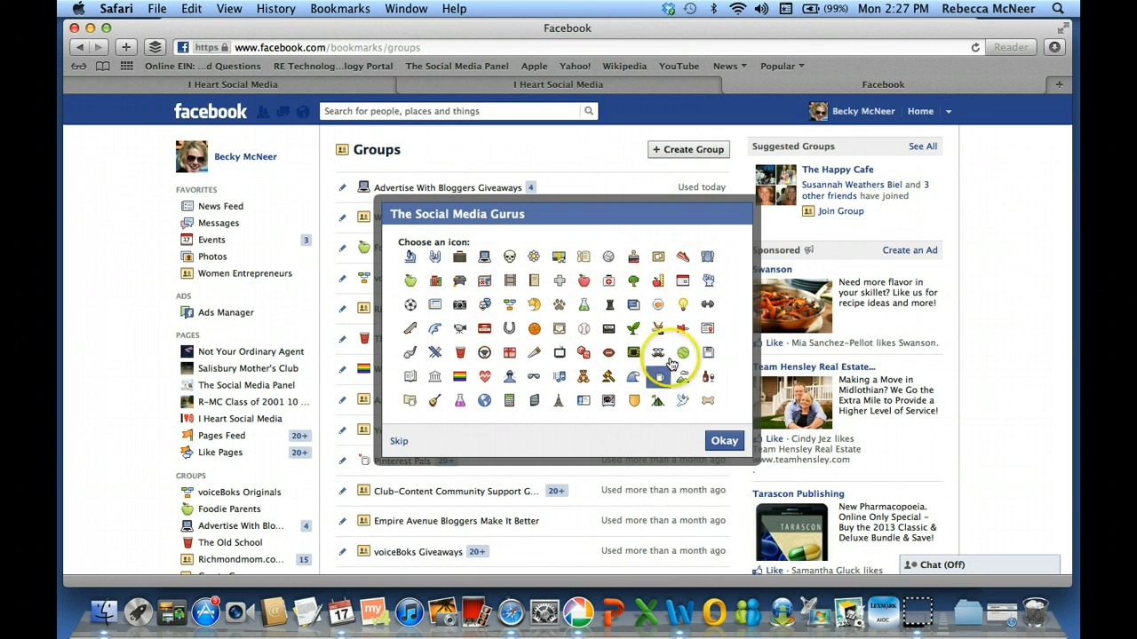
# Accept the default icon and open The Social Media Gurus group page
pyautogui.click(724, 440)
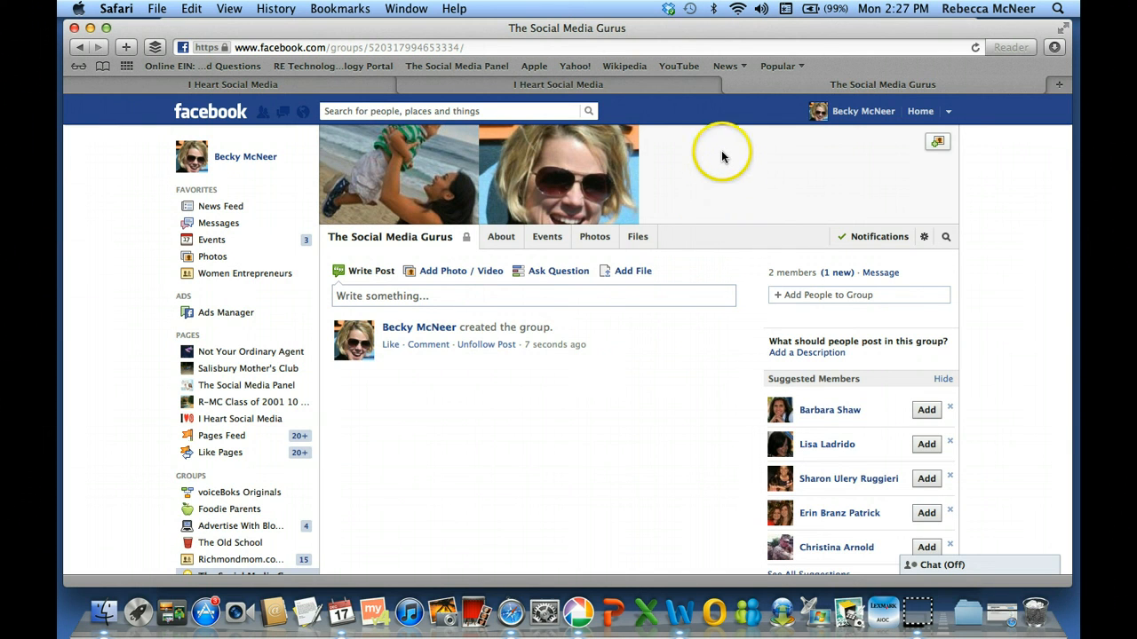
pyautogui.click(566, 299)
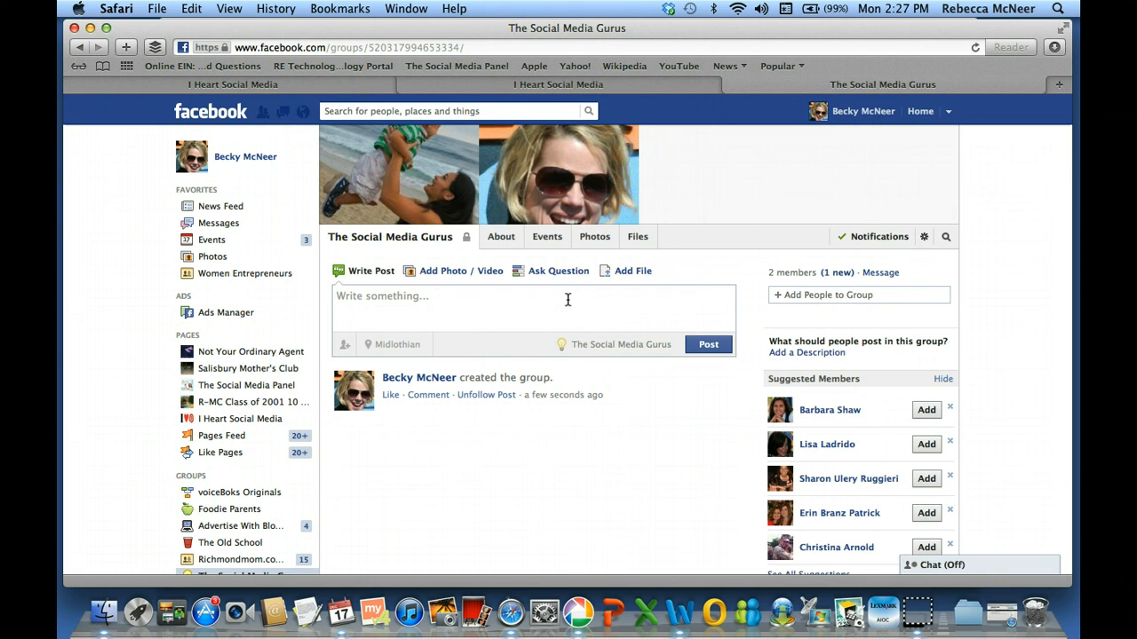
pyautogui.write('ht')
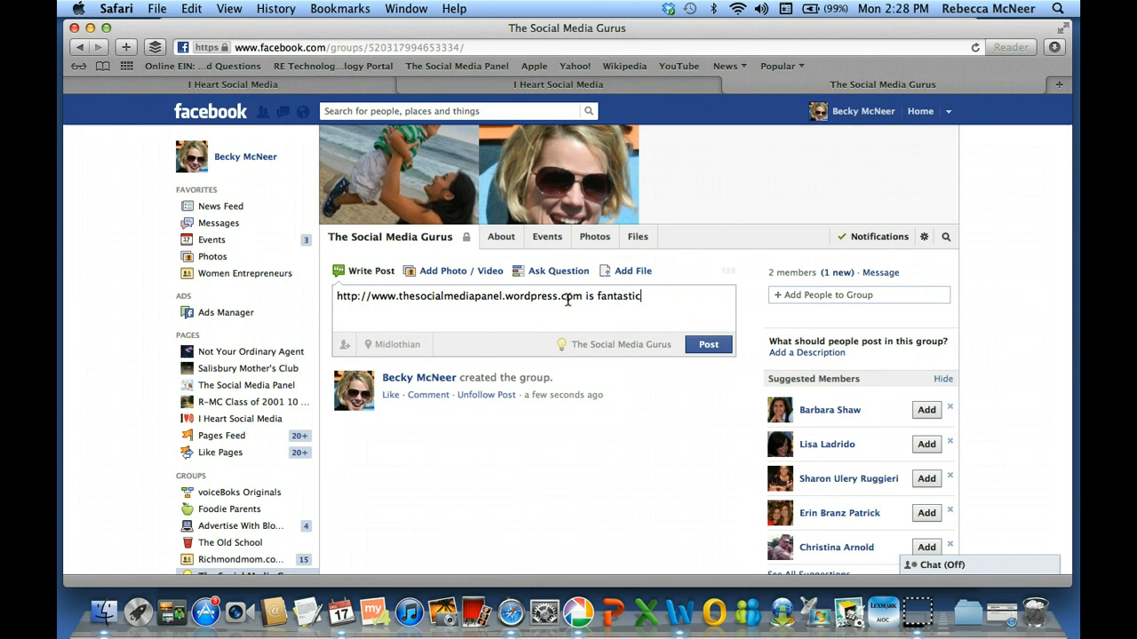
pyautogui.write('!!')
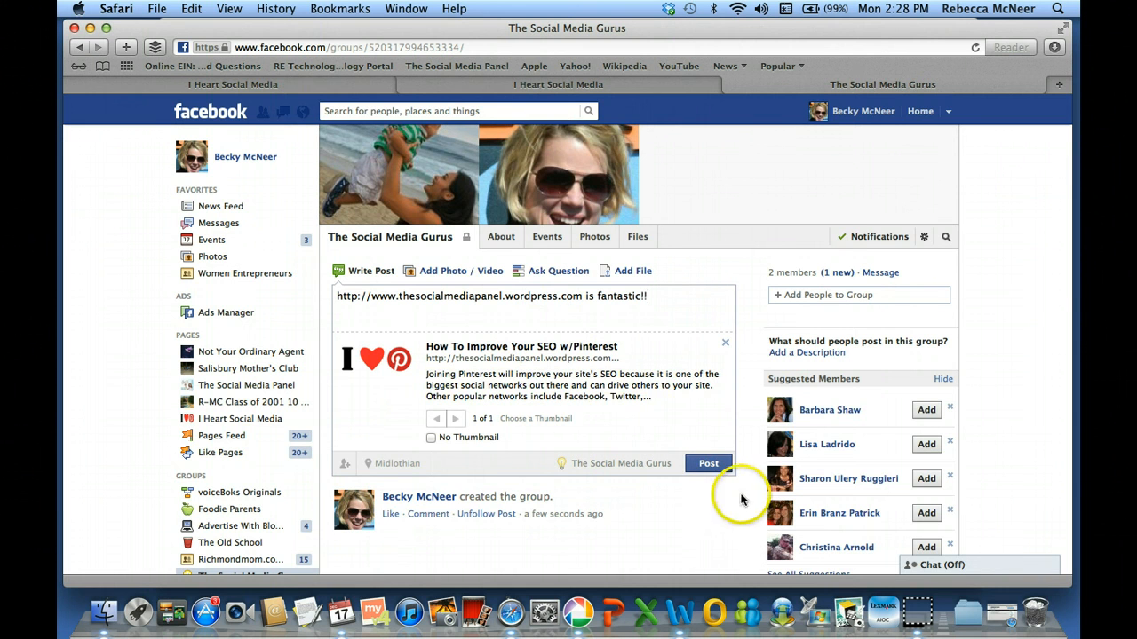